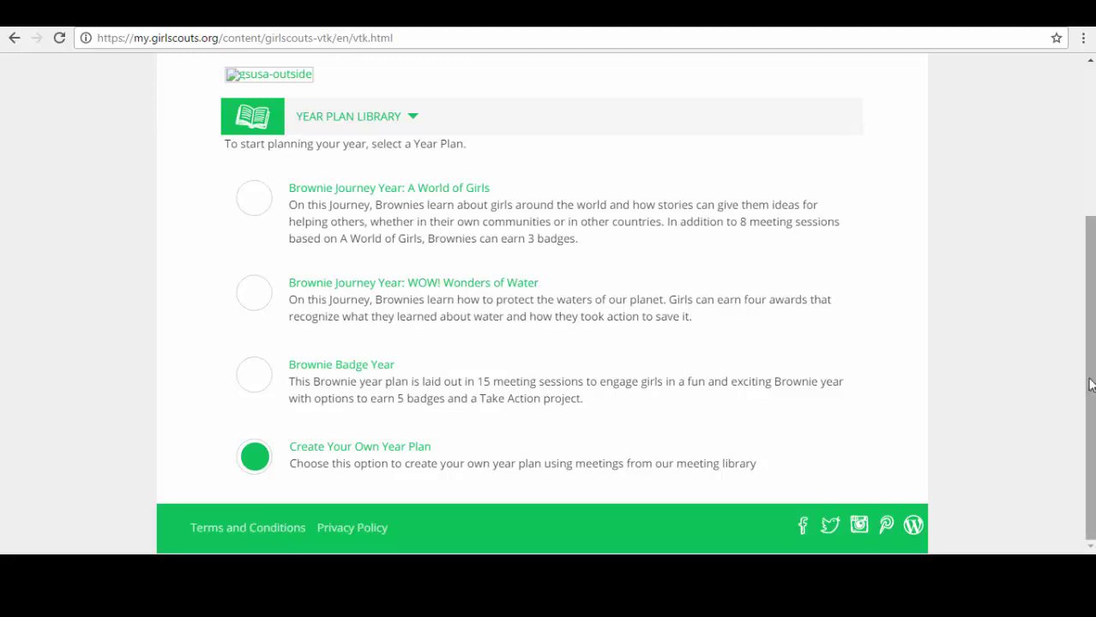
Step: Switch the year plan to Brownie Badge Year, accepting the loss of customizations, and review its list of meetings
mouse_move(1092, 382)
mouse_down()
mouse_move(1092, 305)
mouse_move(1092, 385)
mouse_up()
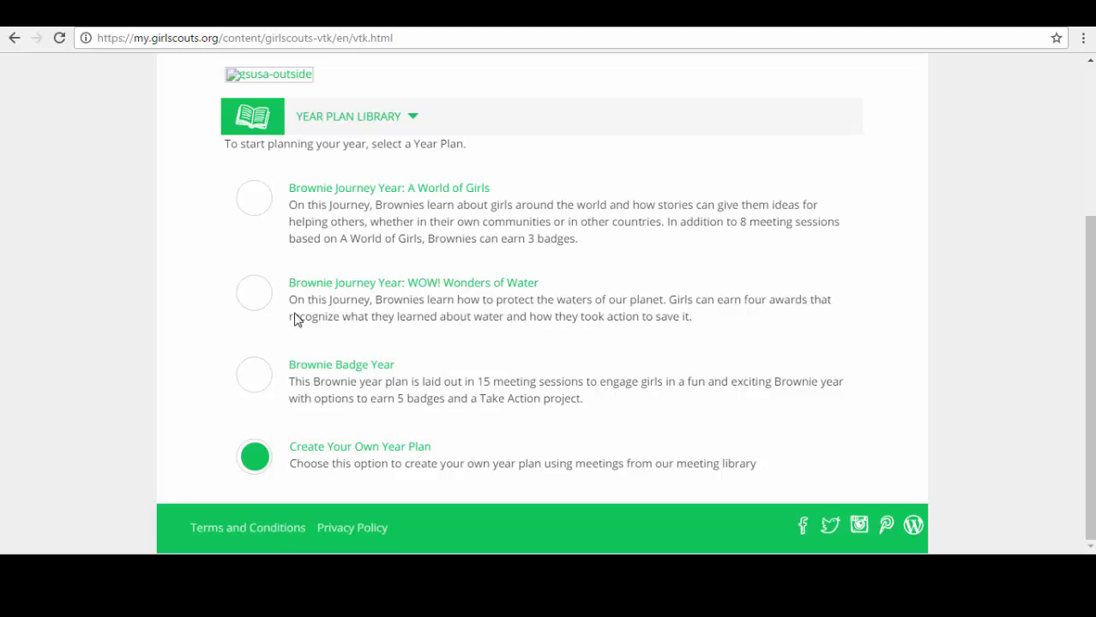
click(251, 382)
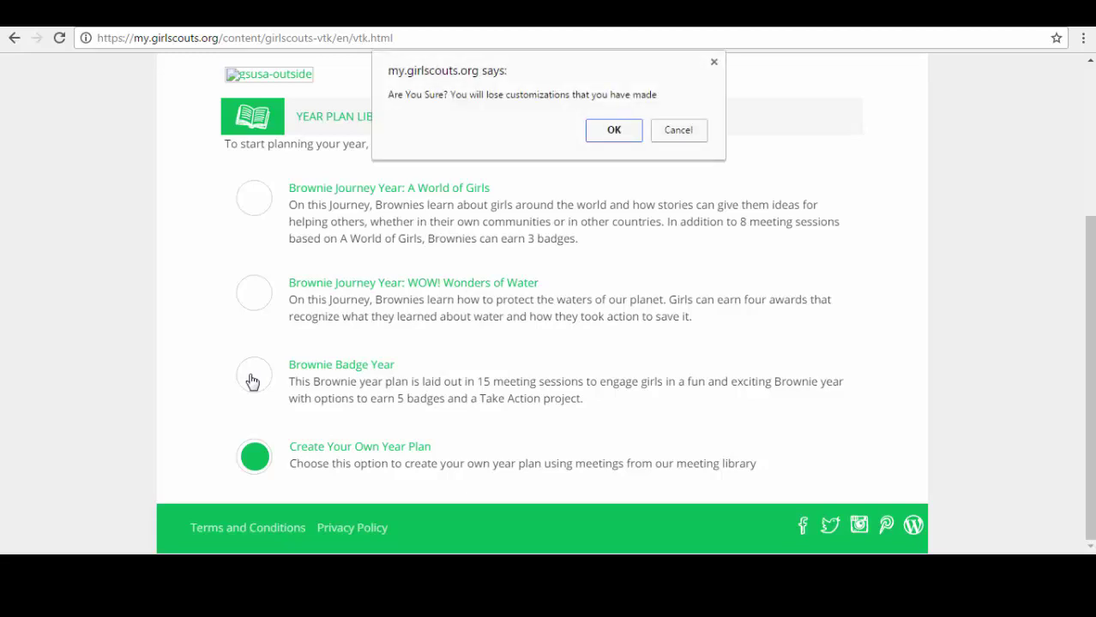
click(612, 130)
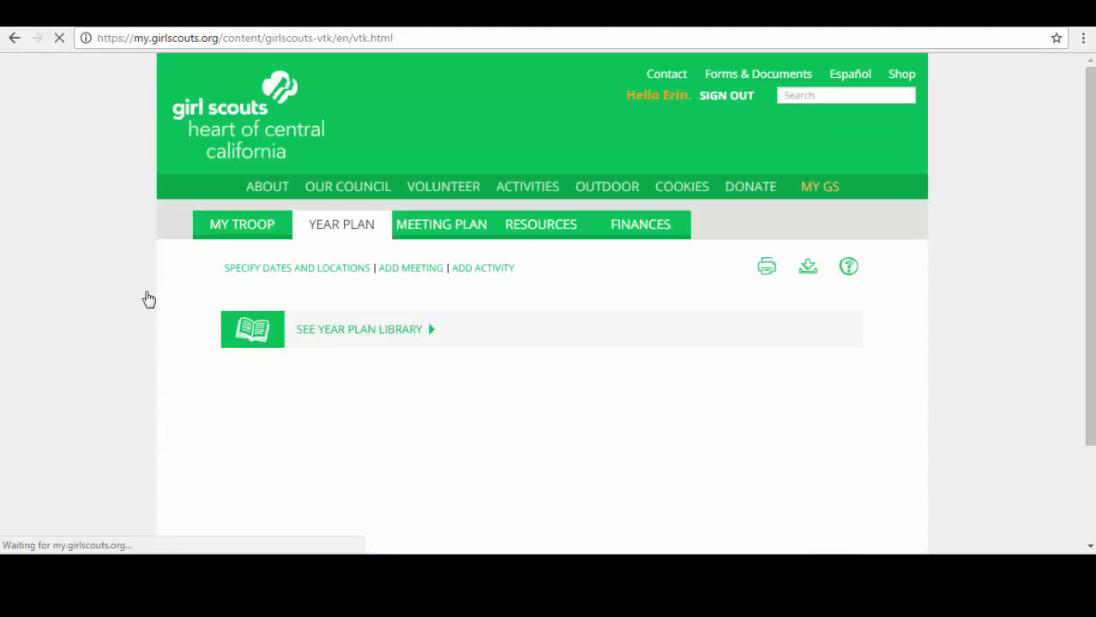
scroll(153, 304, down, 4)
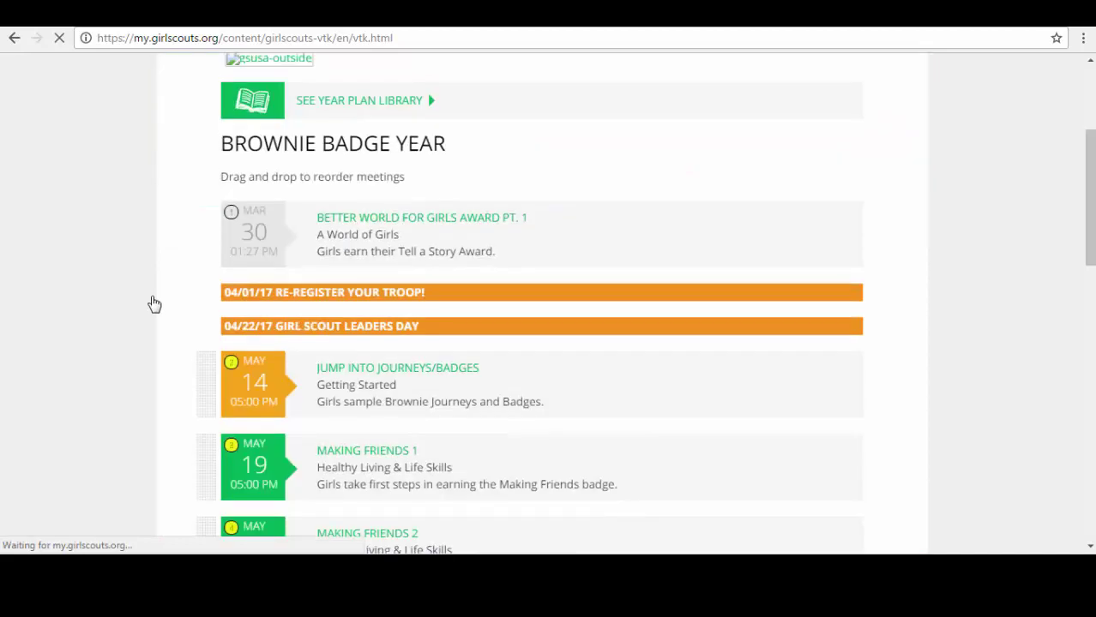
scroll(153, 304, down, 5)
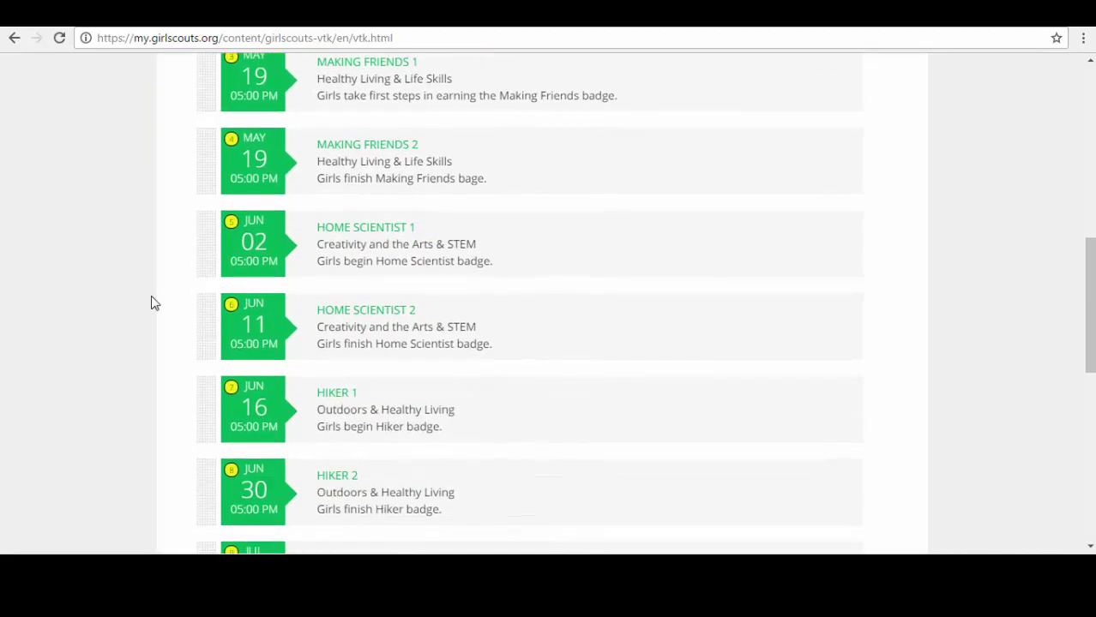
scroll(153, 304, down, 5)
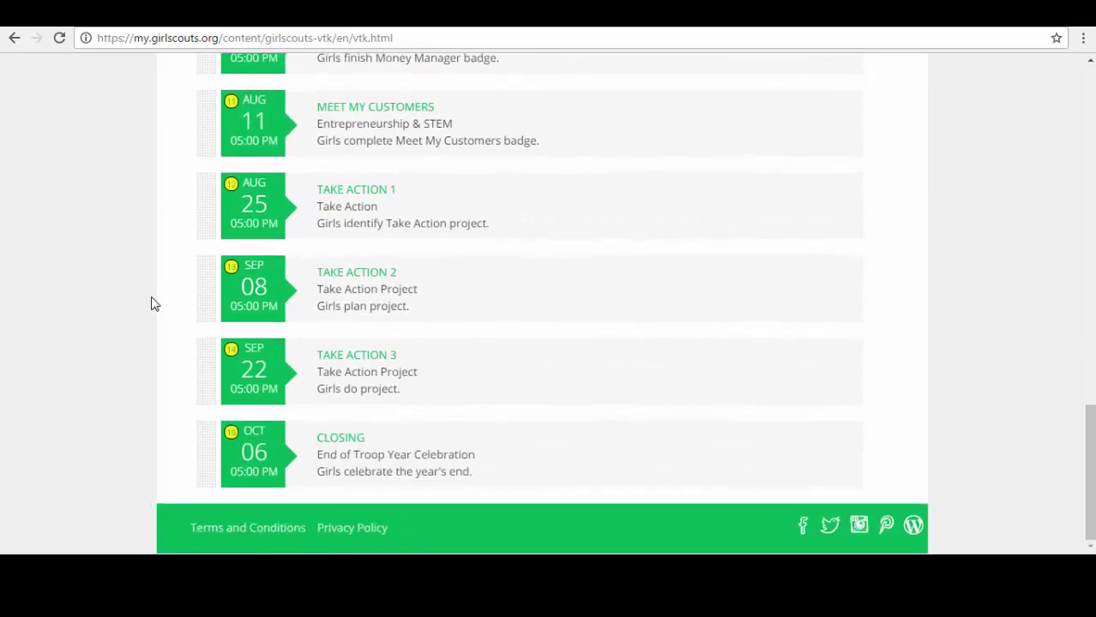
scroll(153, 305, up, 12)
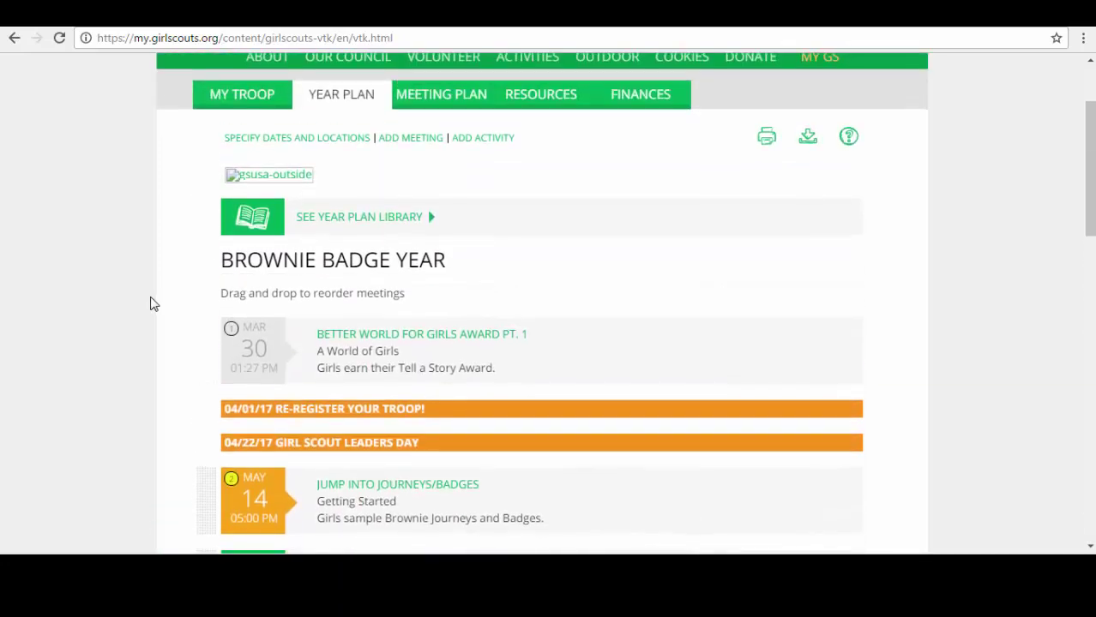
Step: Reopen the year plan library and choose Create Your Own Year Plan
click(336, 221)
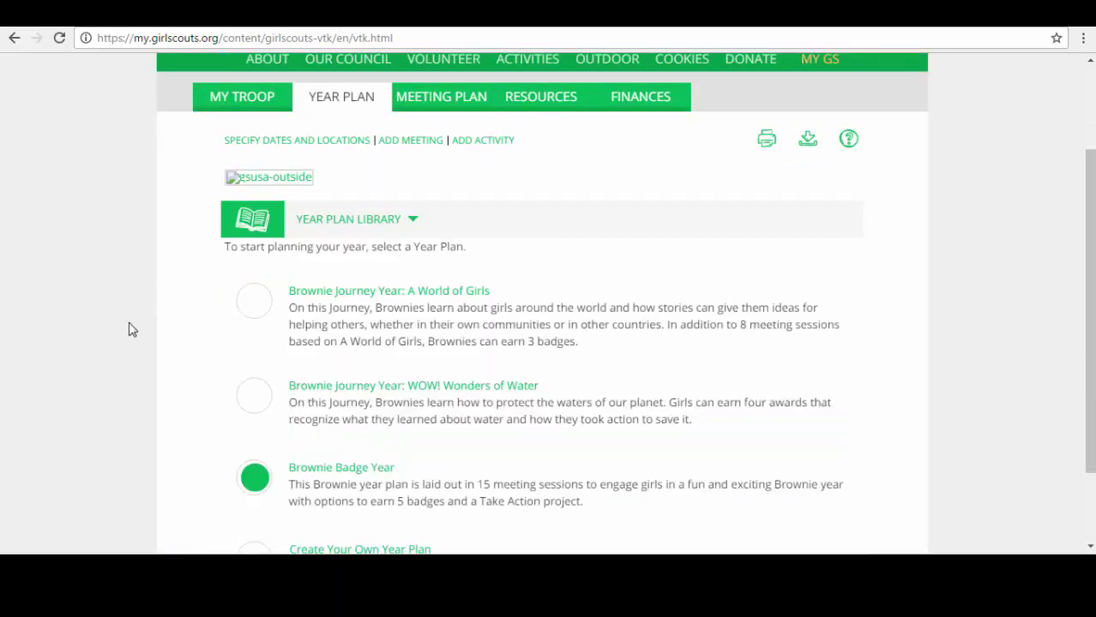
scroll(131, 329, down, 1)
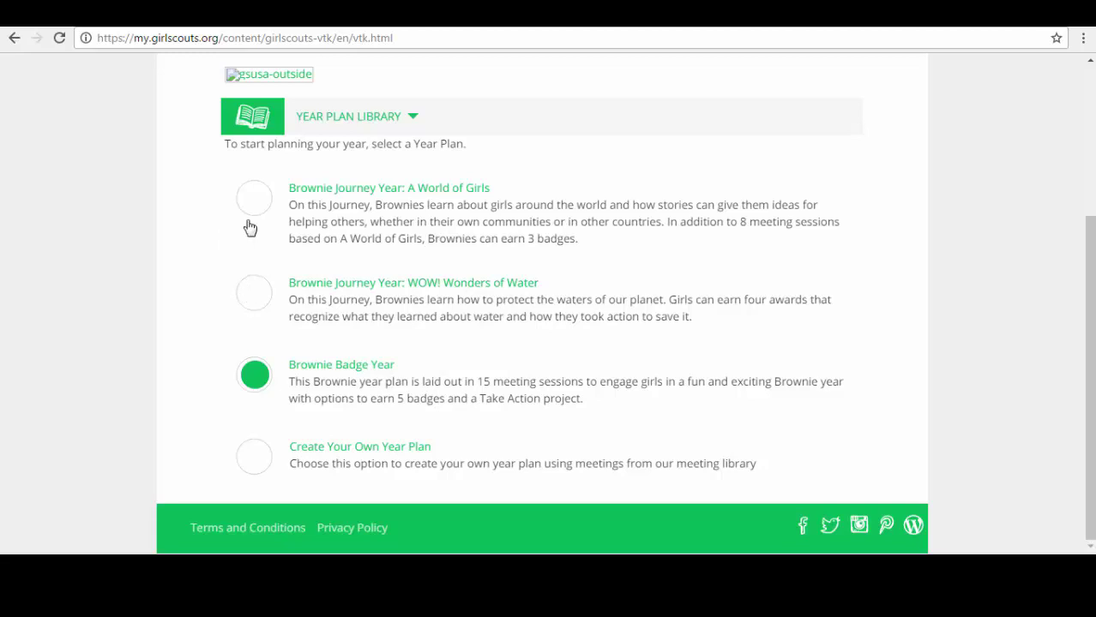
click(259, 458)
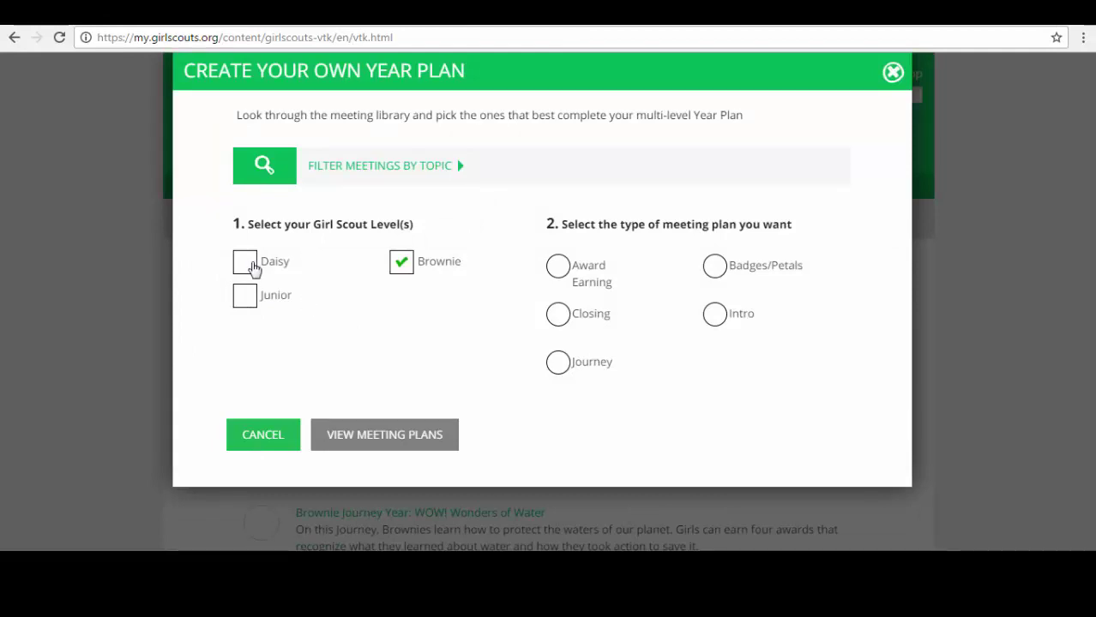
Step: Find Brownie Badges/Petals meetings in the Citizenship category and create the custom year plan with Celebrating Community 1
click(714, 265)
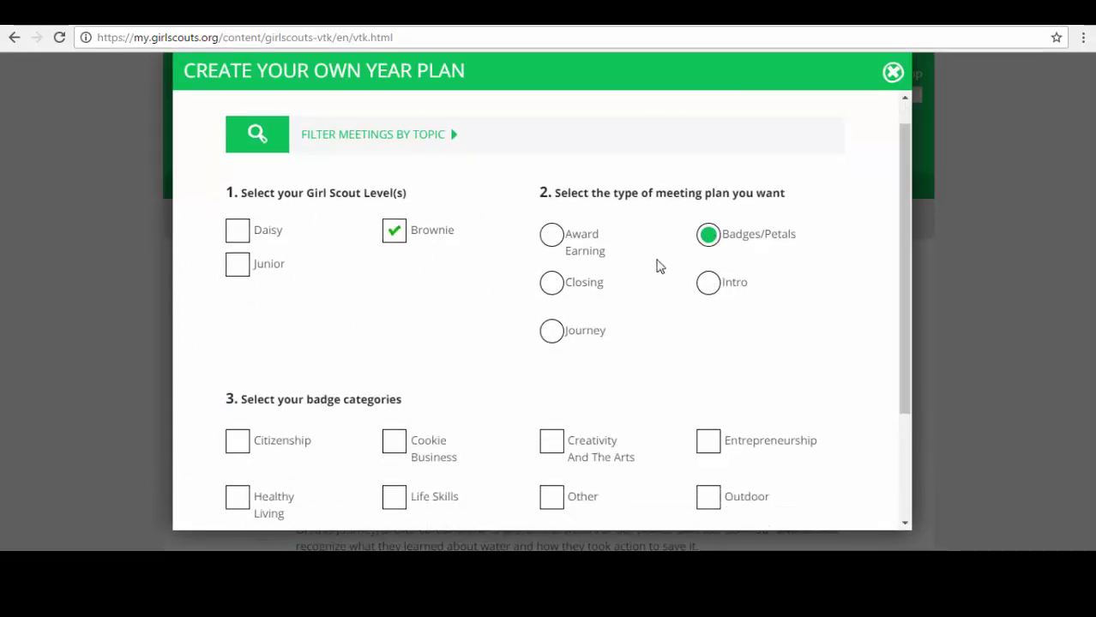
scroll(657, 266, down, 2)
click(239, 287)
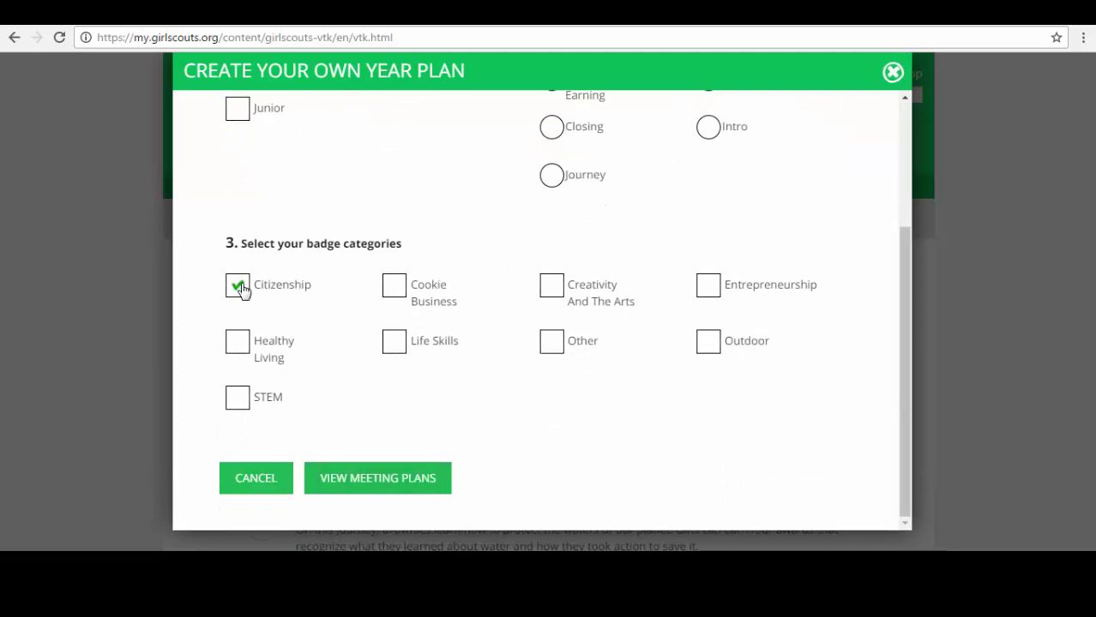
click(360, 479)
scroll(623, 213, down, 1)
click(604, 144)
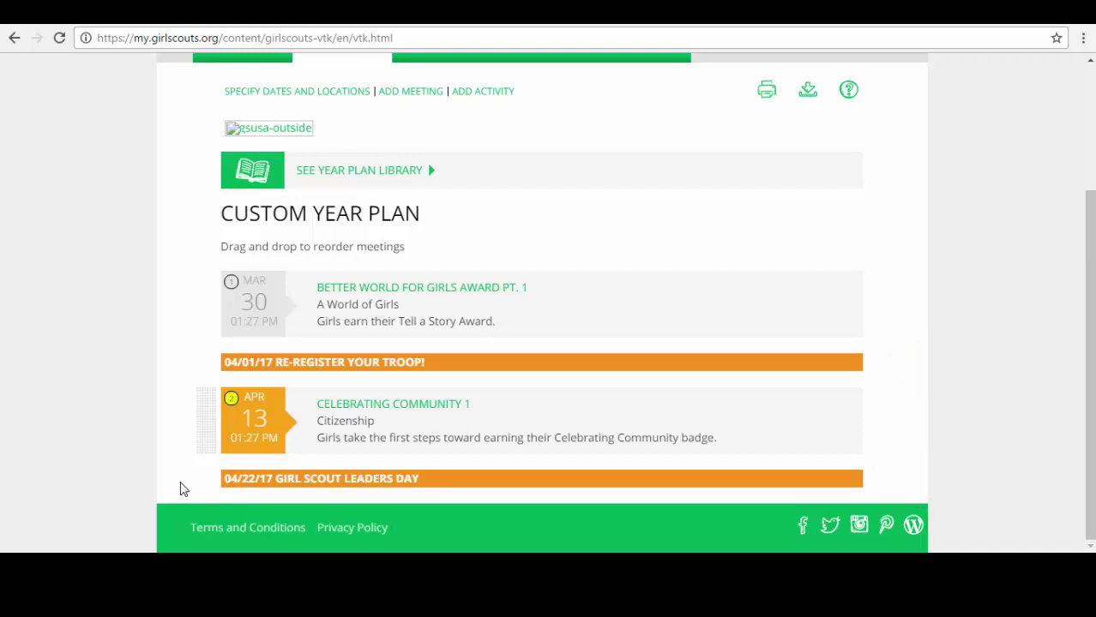
Step: Start adding meetings to the year plan and list Daisy and Brownie Badges/Petals meeting plans, including the Healthy Living category
scroll(180, 487, up, 2)
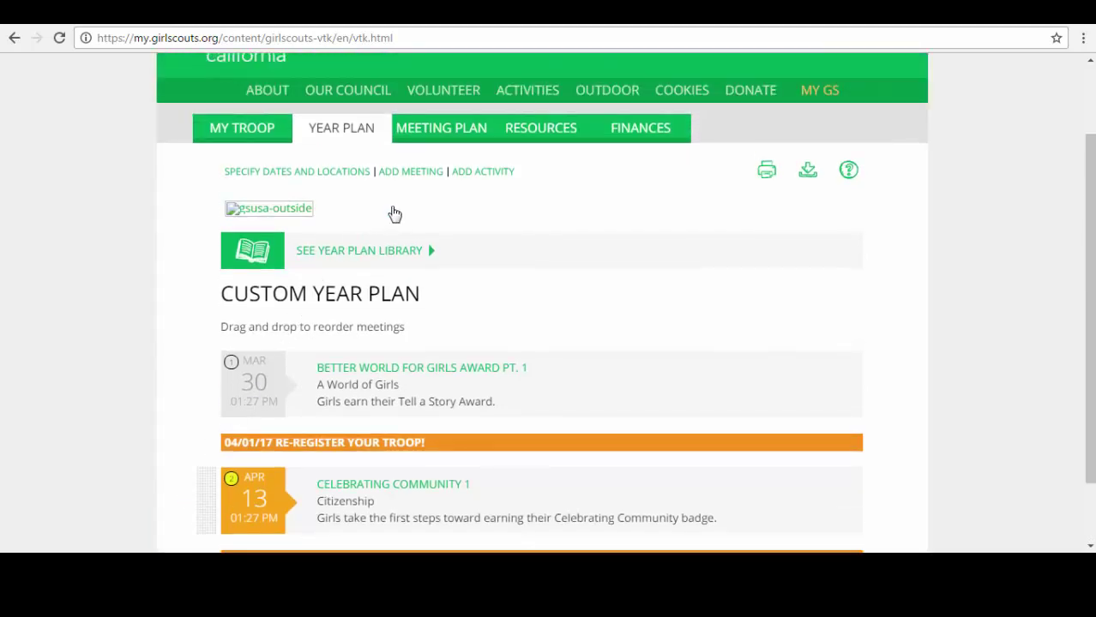
click(415, 173)
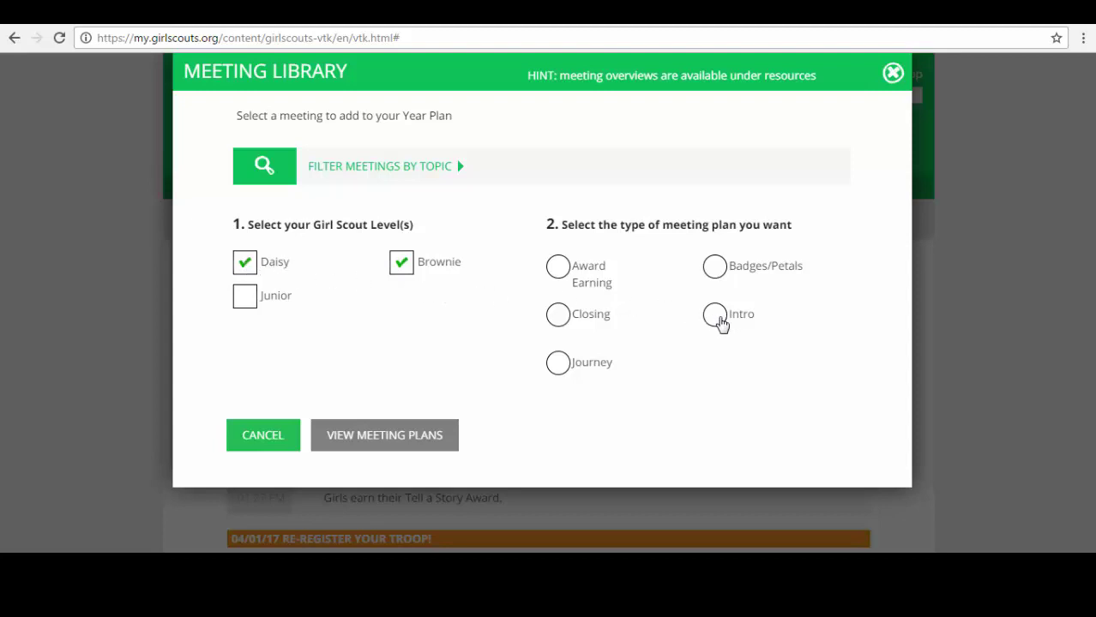
click(718, 276)
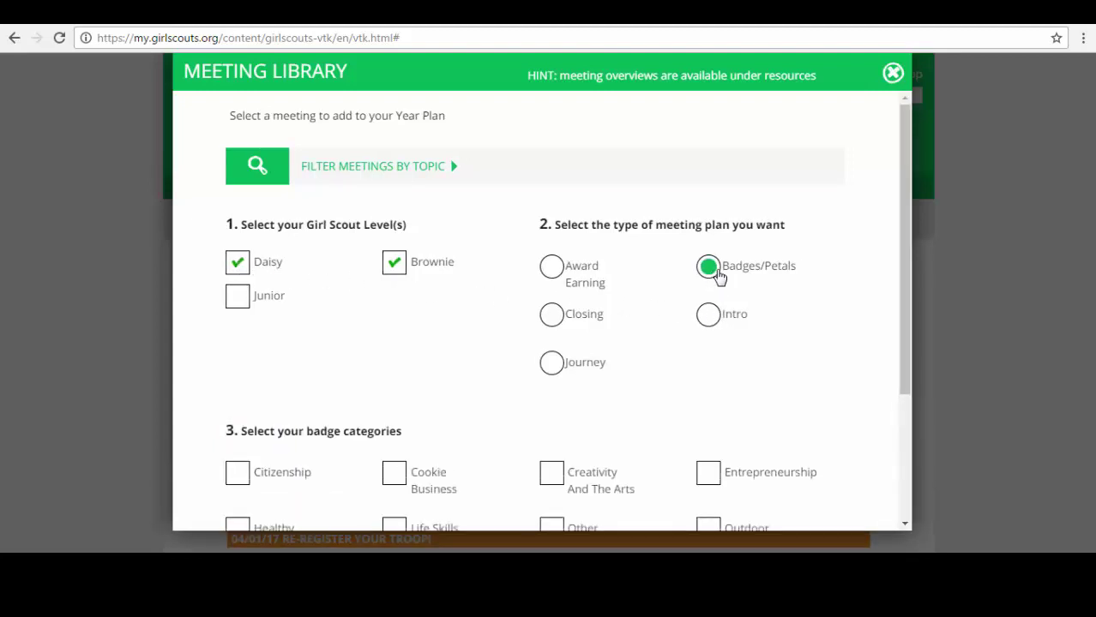
scroll(795, 286, down, 2)
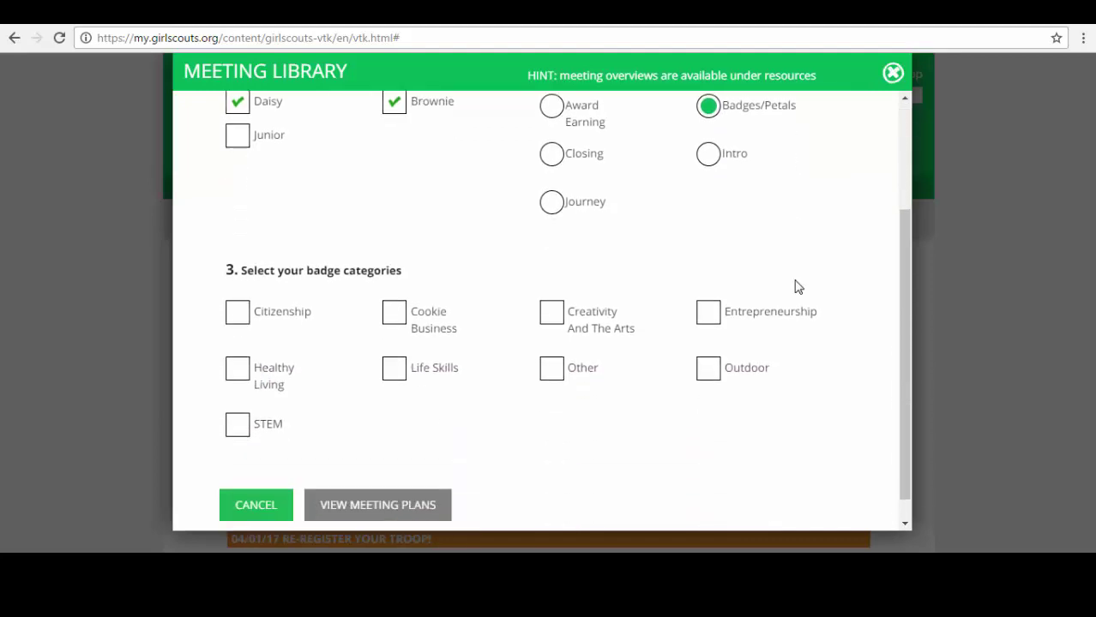
click(237, 371)
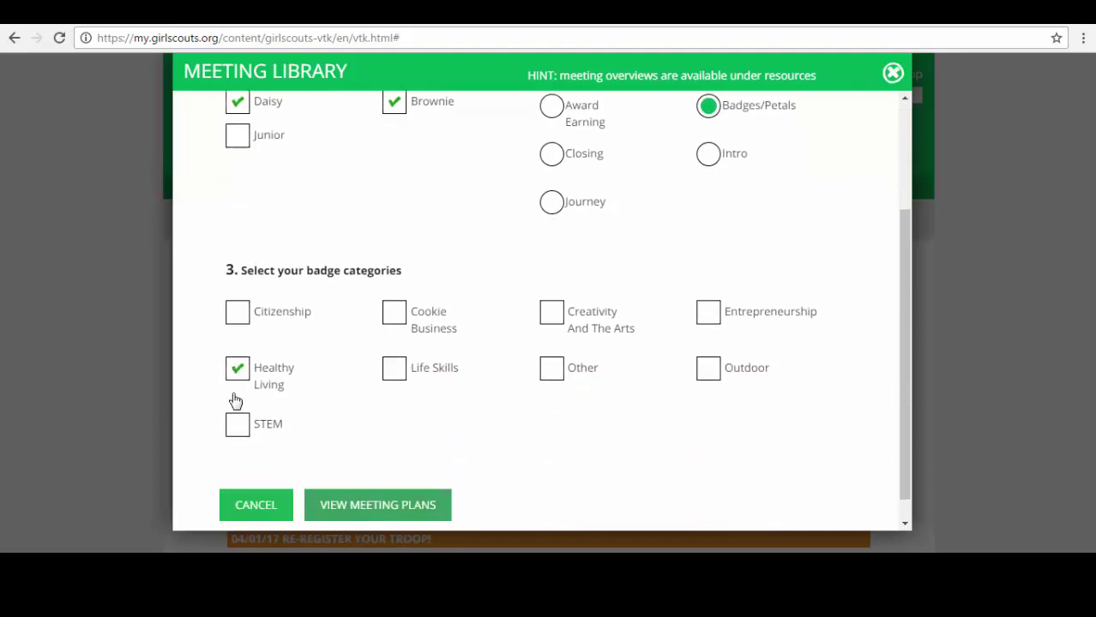
click(369, 505)
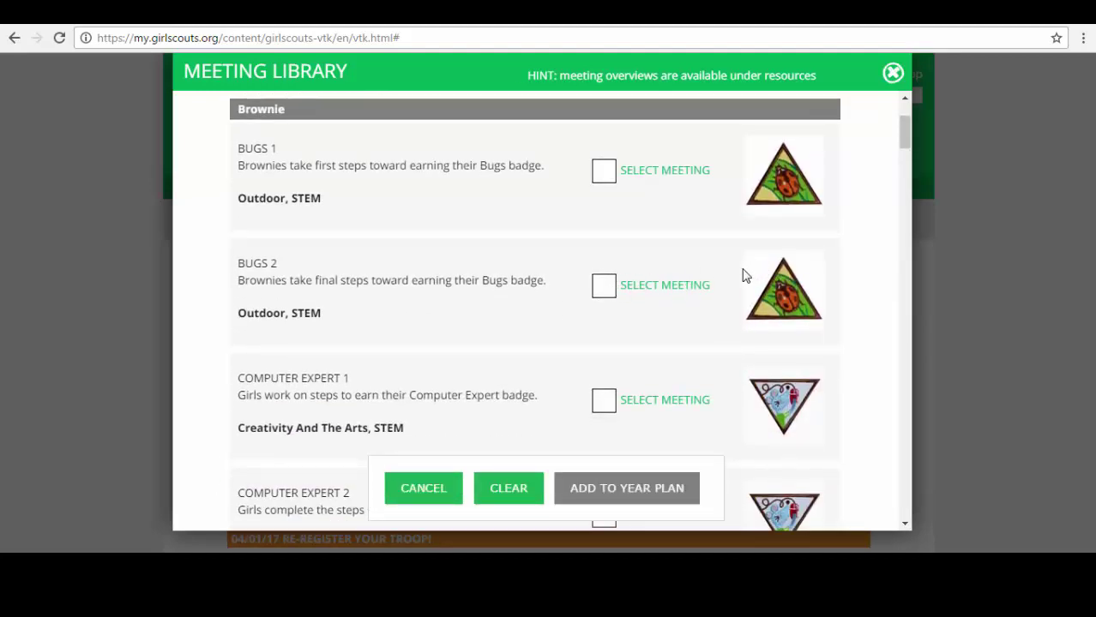
Step: Select the Brownie meetings Fair Play 1 and Fair Play 2 in the meeting library
scroll(741, 276, down, 5)
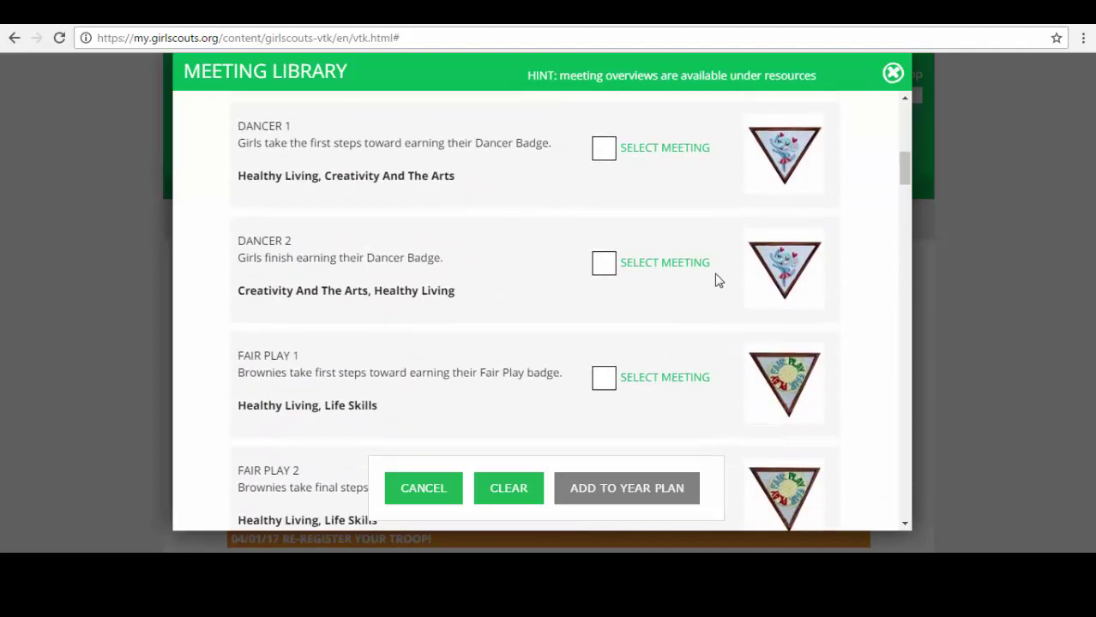
scroll(717, 282, down, 1)
click(606, 303)
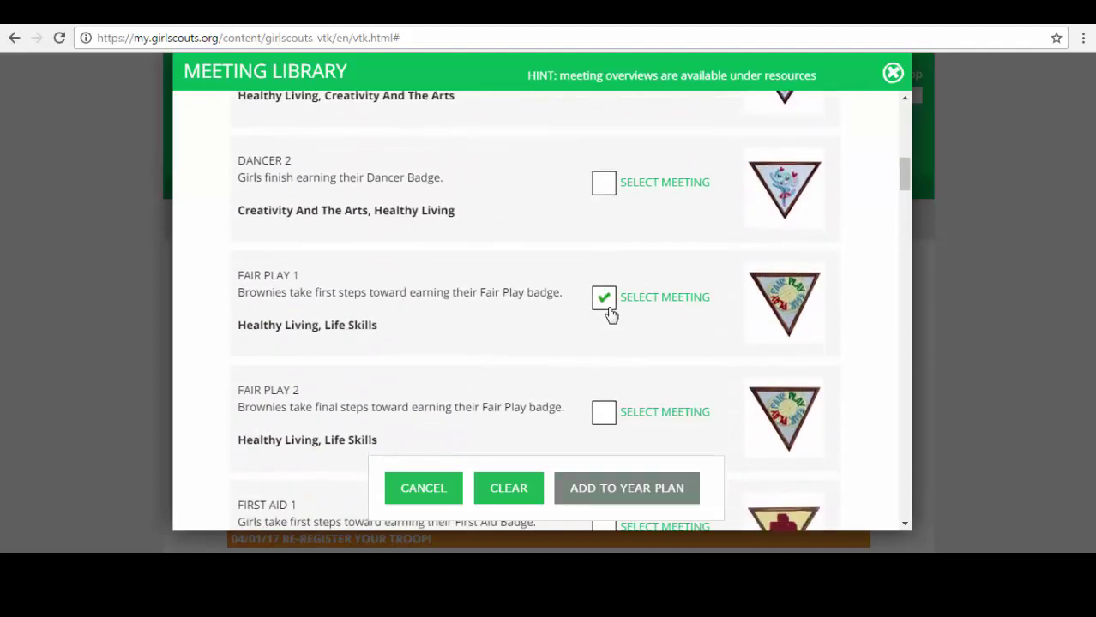
click(605, 414)
Step: Select the Daisy meetings Count It Up, Gloria & Gerri and Sunny & Zinni, and add all selected meetings to the year plan
scroll(672, 365, down, 8)
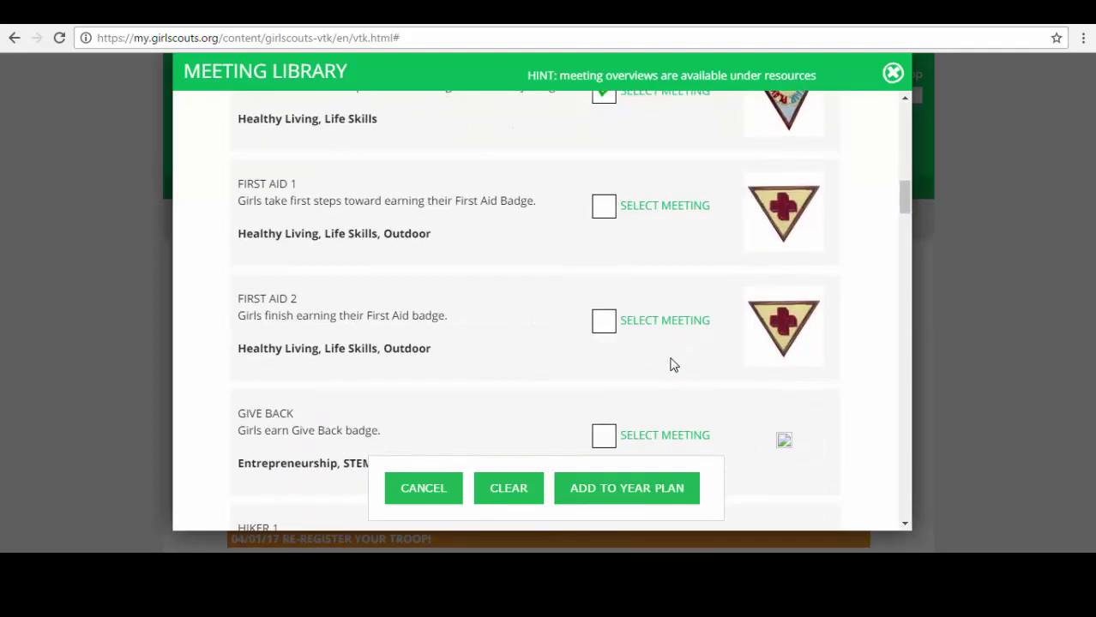
scroll(671, 365, down, 10)
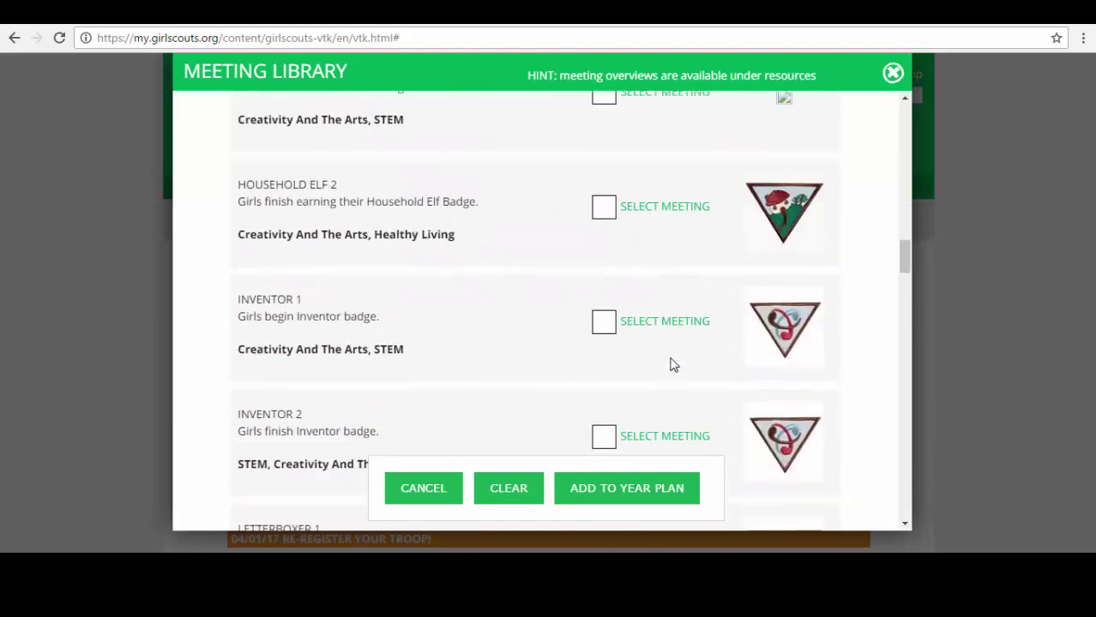
scroll(672, 365, down, 13)
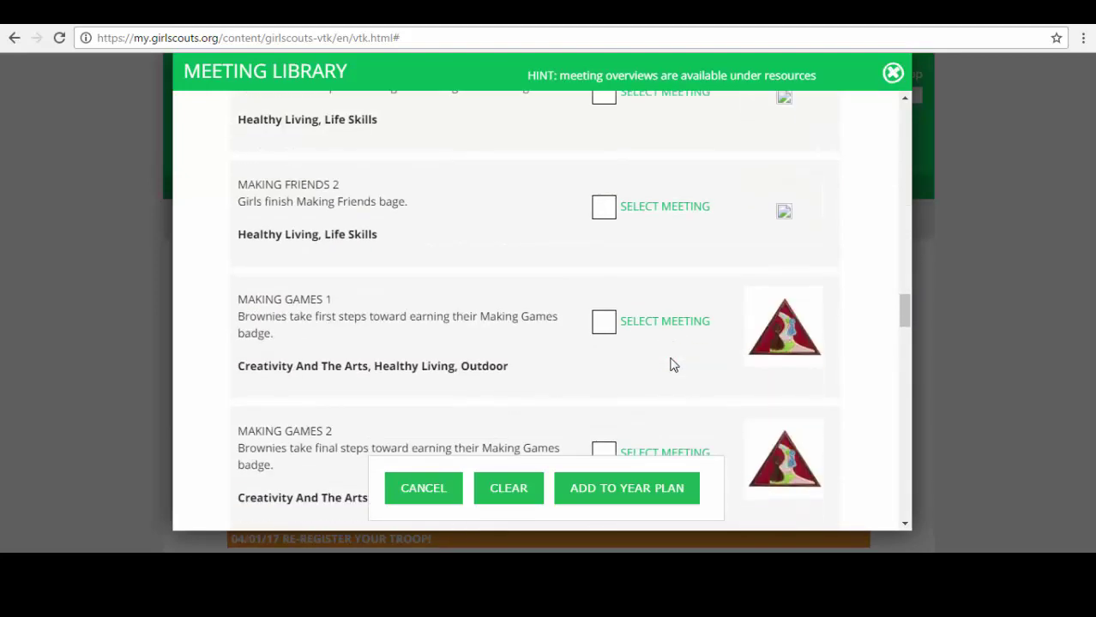
scroll(672, 366, down, 13)
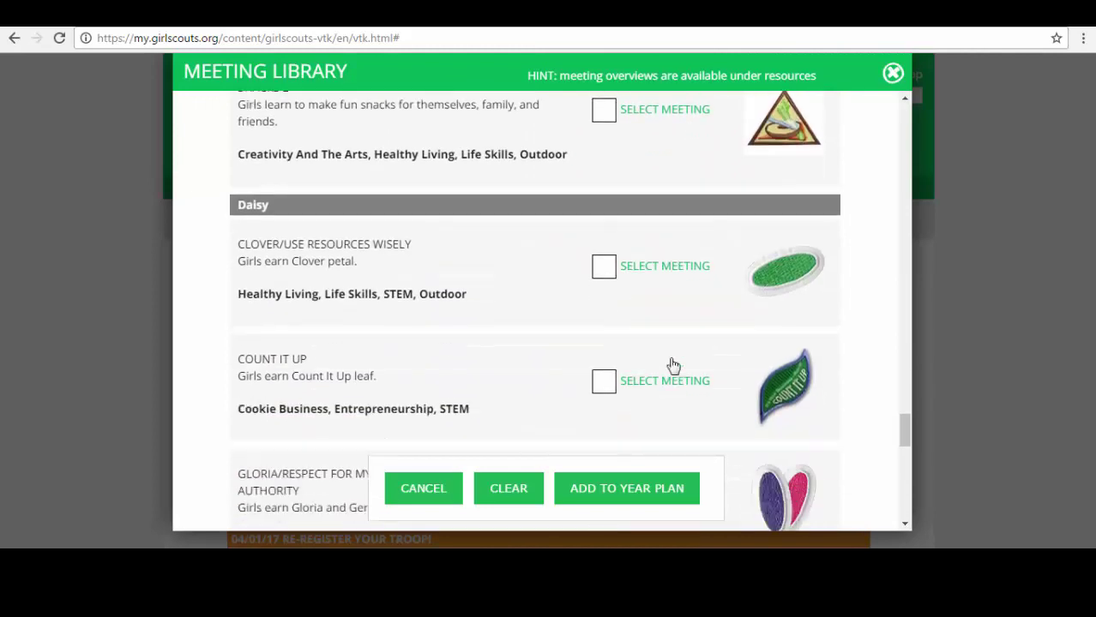
click(604, 241)
click(605, 353)
scroll(661, 343, down, 9)
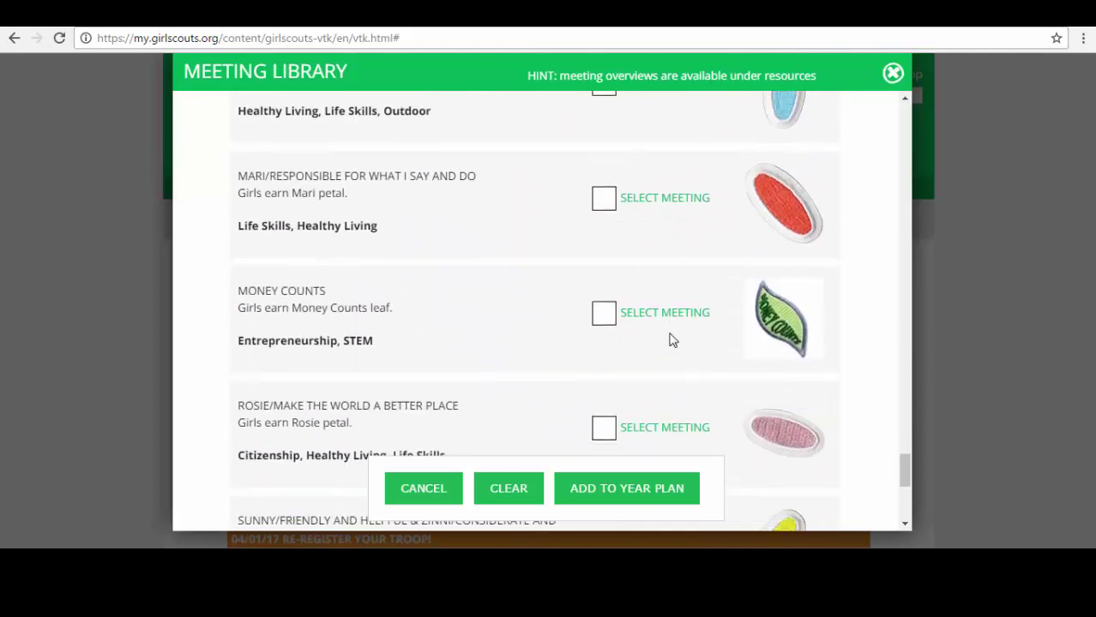
click(604, 304)
click(615, 489)
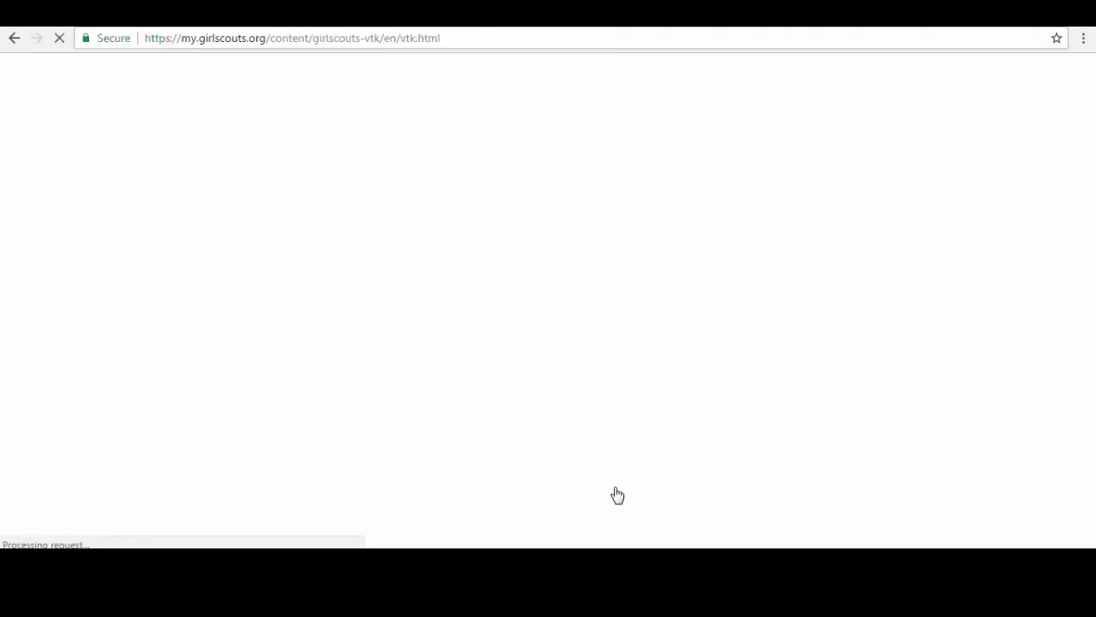
Step: Review the custom year plan and reorder it so that Fair Play 2 comes after Count It Up
scroll(148, 360, down, 4)
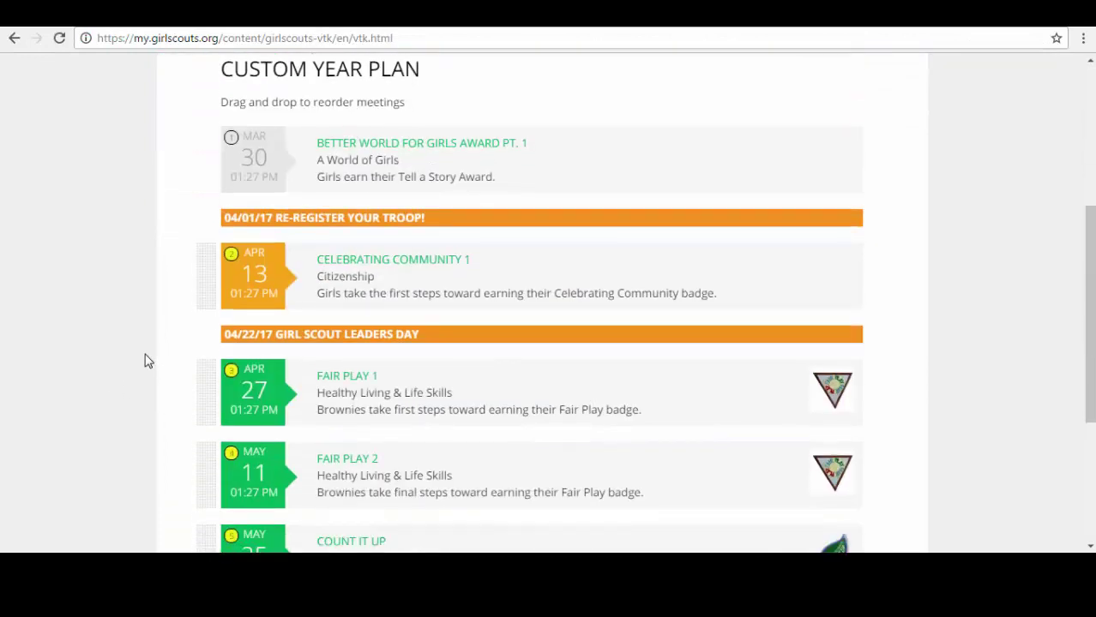
scroll(143, 360, up, 4)
scroll(128, 367, down, 6)
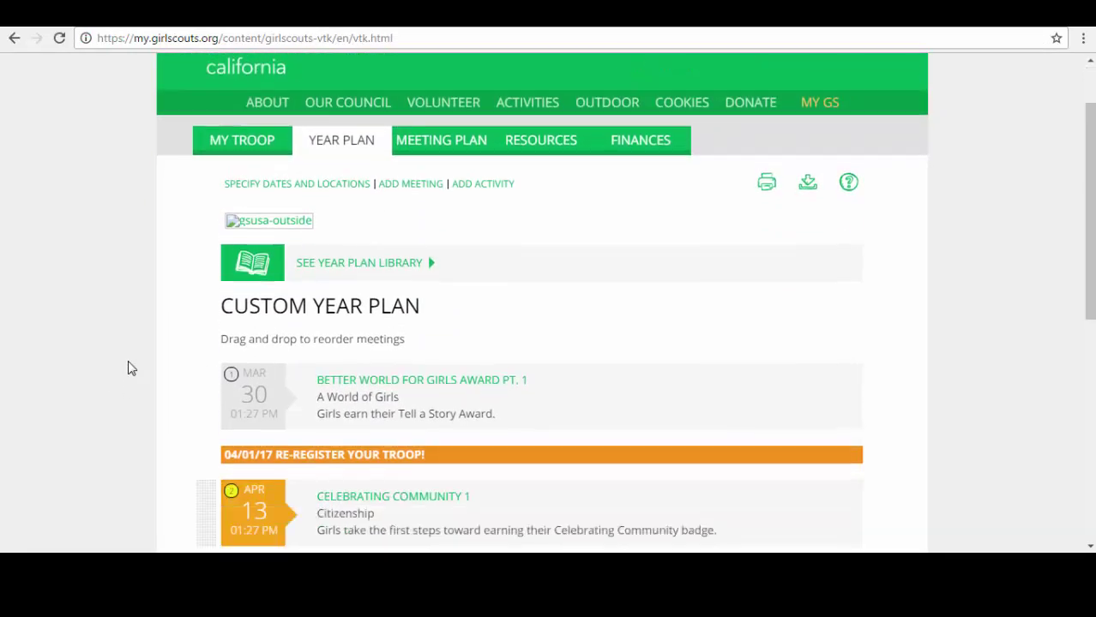
scroll(126, 366, up, 1)
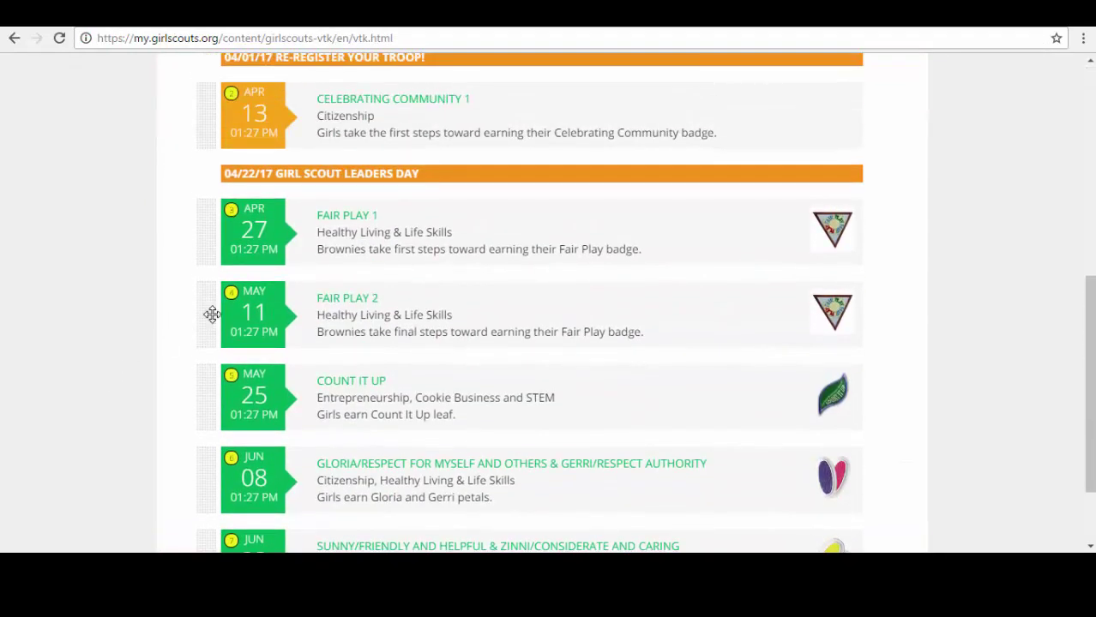
drag(208, 316, 209, 403)
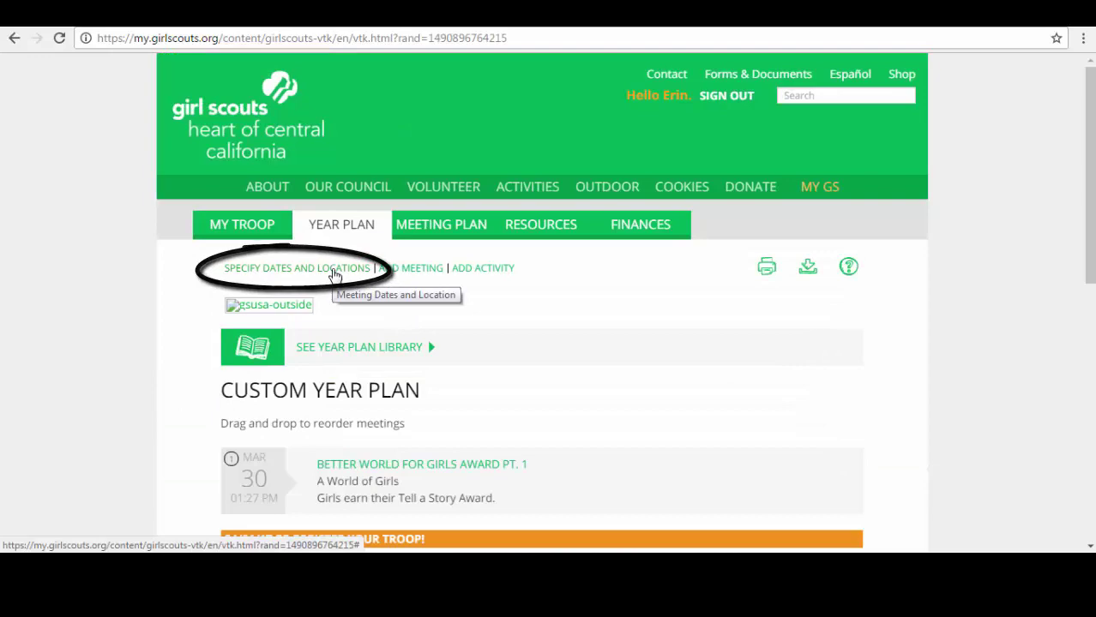
Step: Open the date planning wizard from the Celebrating Community 1 meeting onward and set the starting date to 04/30/2017
click(333, 272)
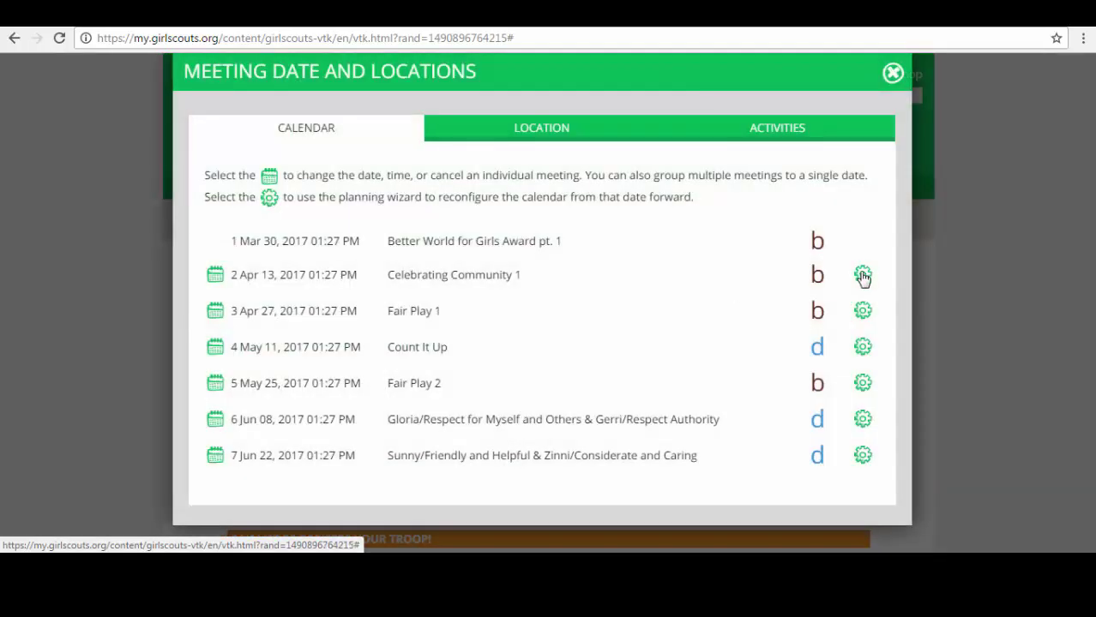
click(863, 273)
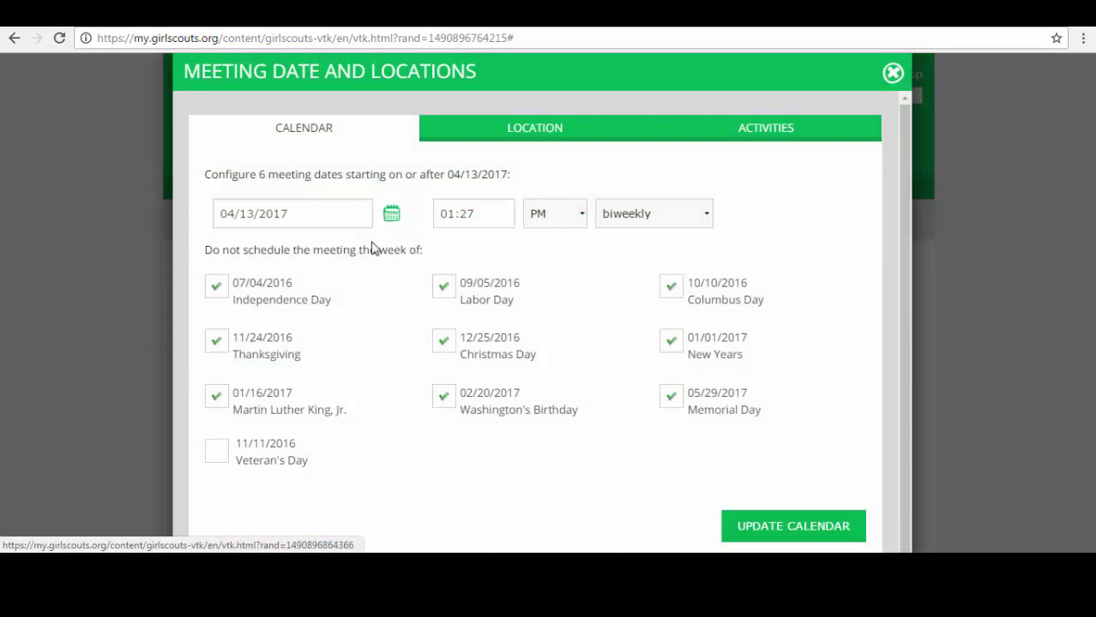
click(334, 215)
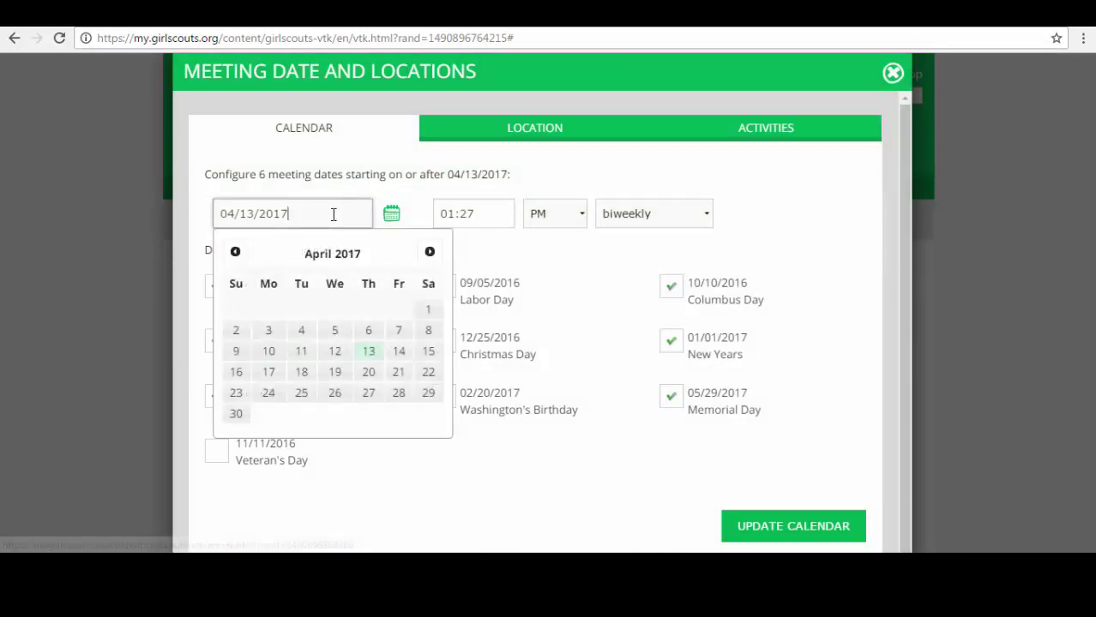
click(240, 416)
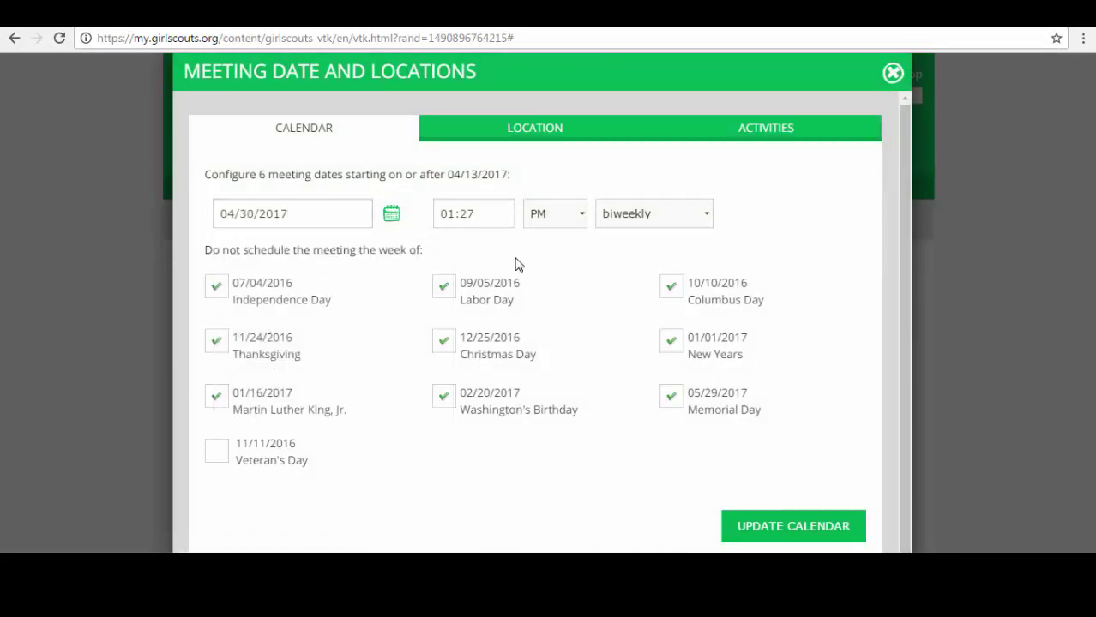
Step: Set the meeting start time to 03:00 PM and keep the schedule biweekly
click(502, 215)
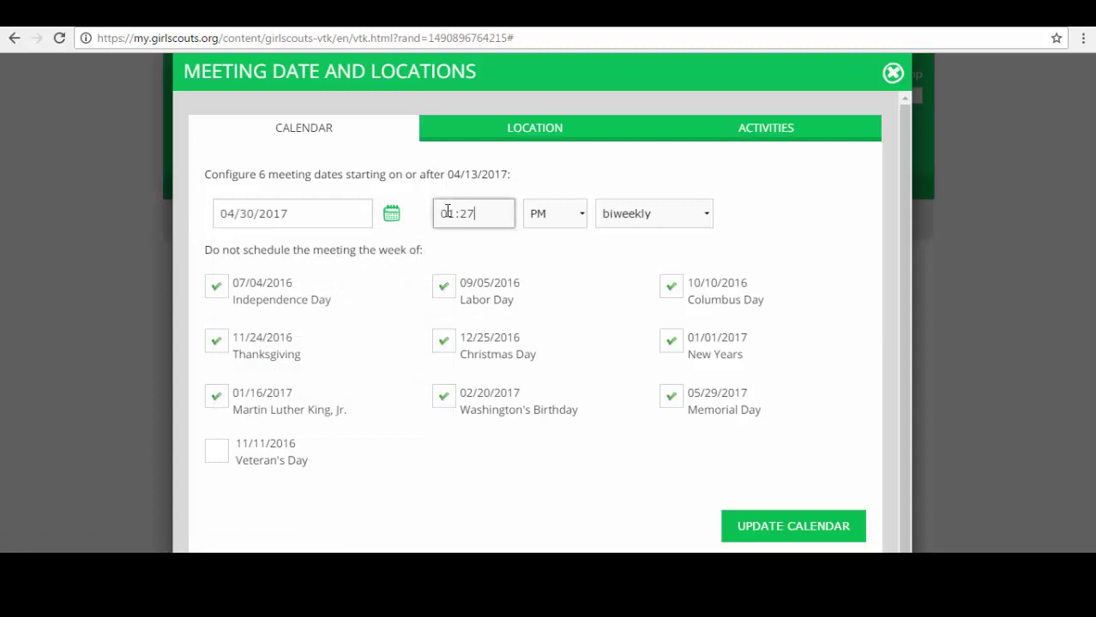
drag(450, 212, 478, 213)
text(3:00)
click(640, 219)
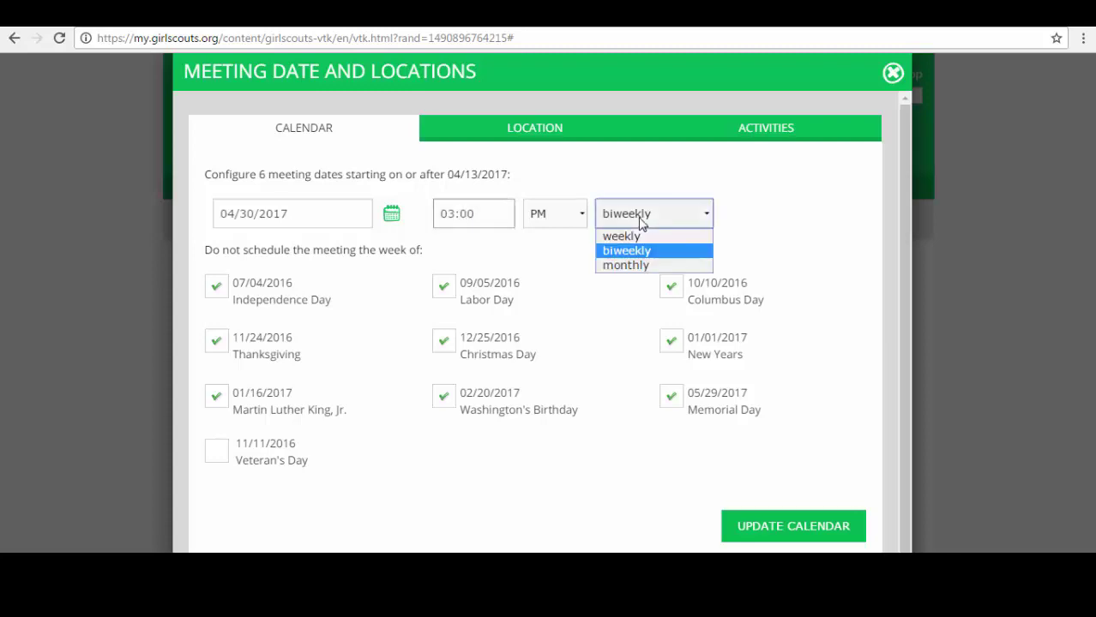
click(644, 253)
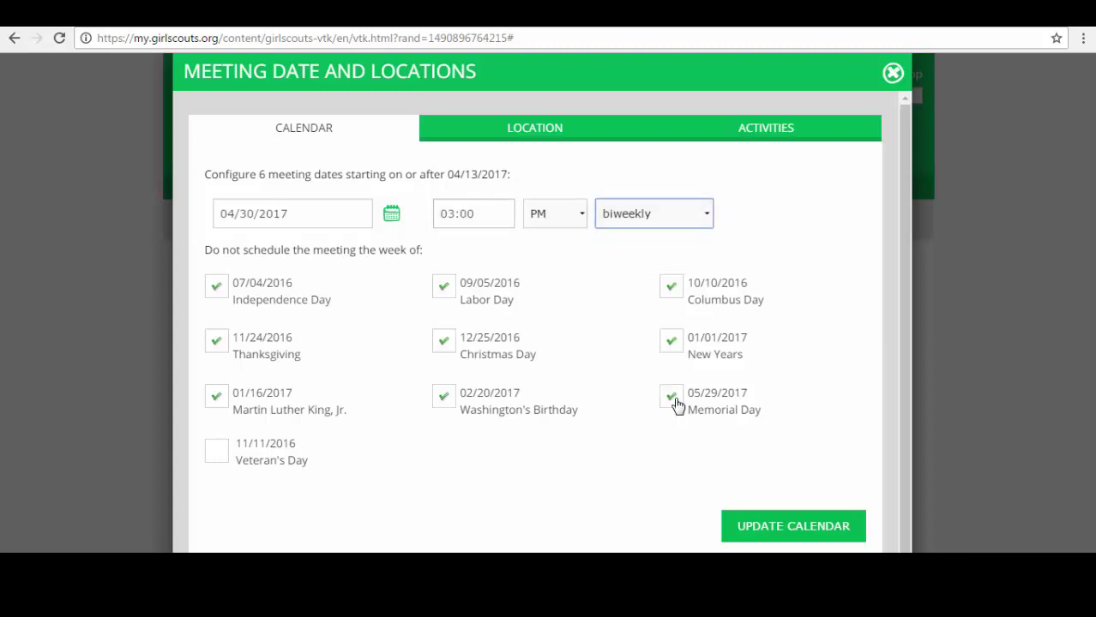
Step: Exclude the week of Veteran's Day from scheduling, update the calendar, accept the shortened plan, and review the dated meetings
click(216, 456)
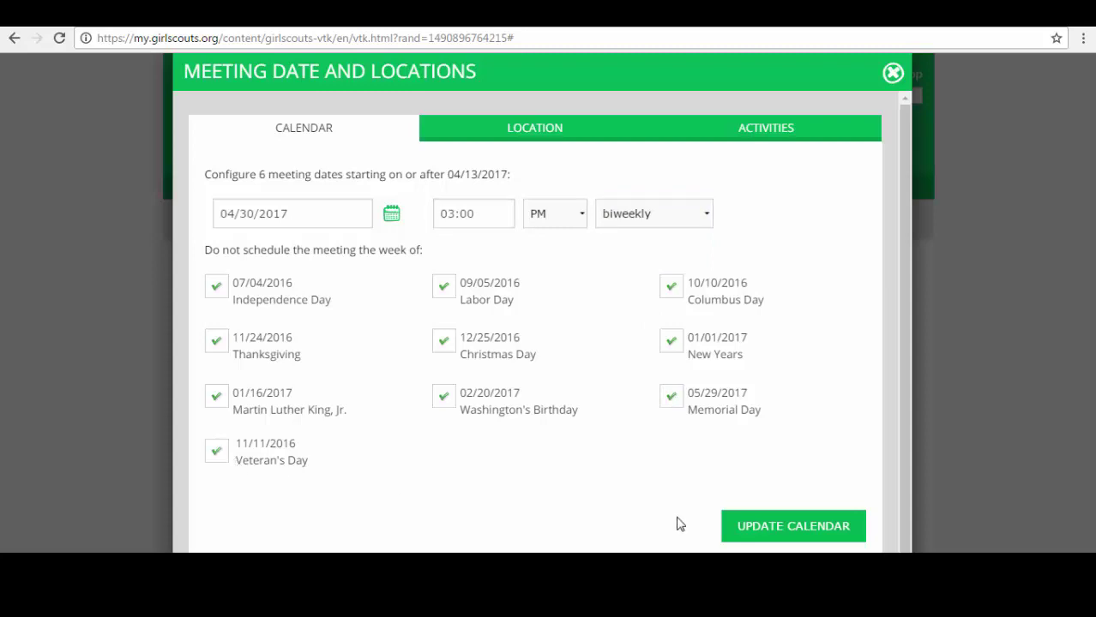
click(783, 537)
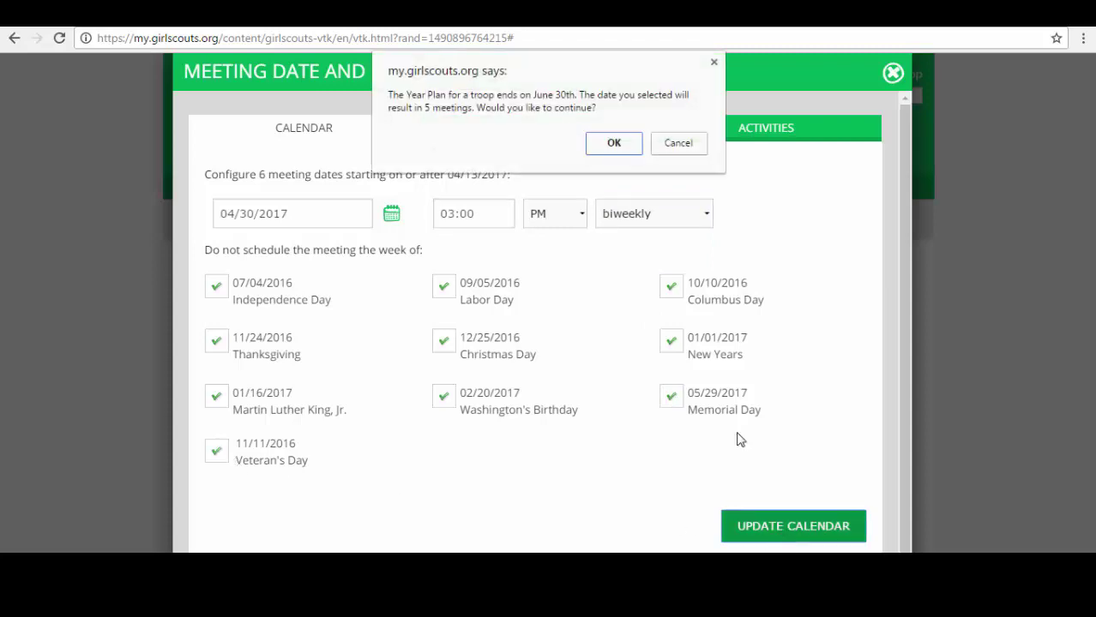
click(605, 146)
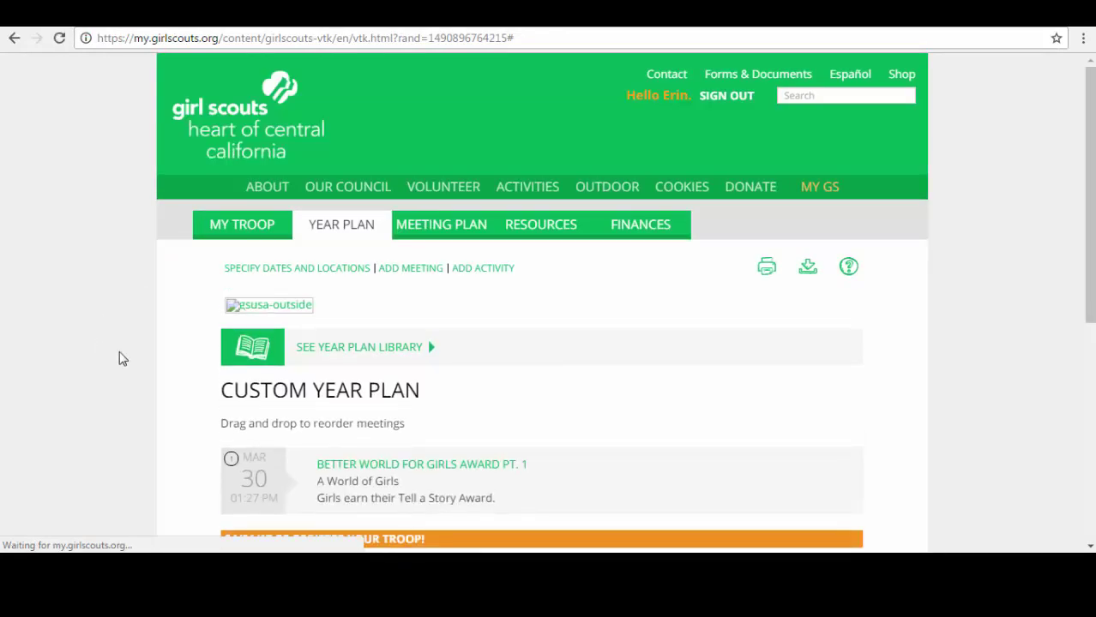
scroll(118, 357, down, 4)
scroll(120, 357, down, 1)
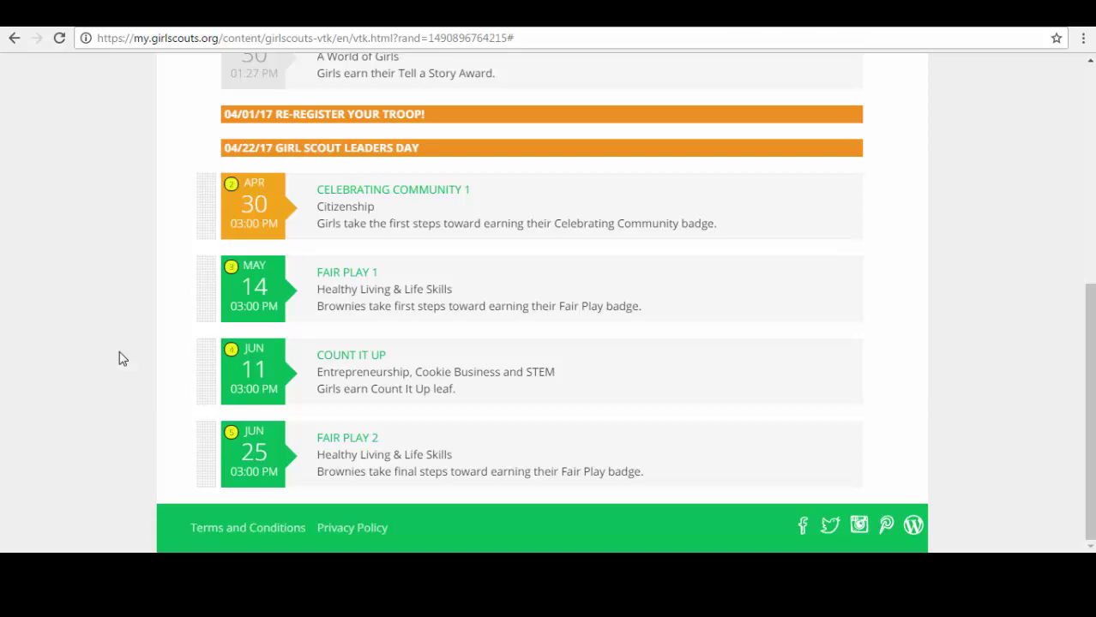
scroll(120, 358, up, 5)
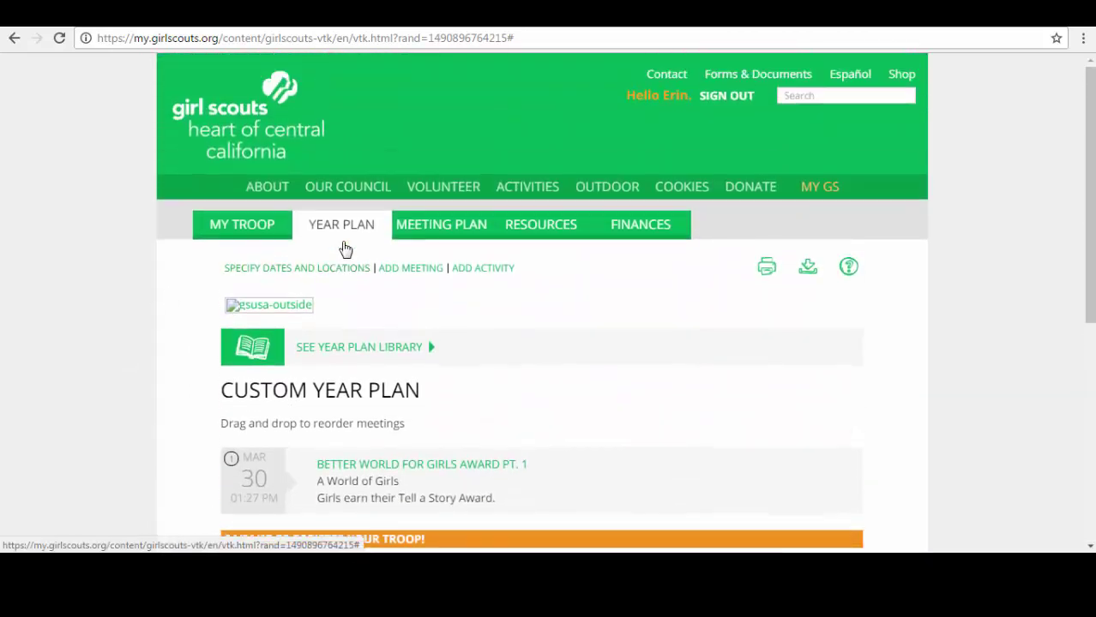
Step: Add a meeting location named Assistant Leader's Home with its street address in the dates and locations settings
click(345, 267)
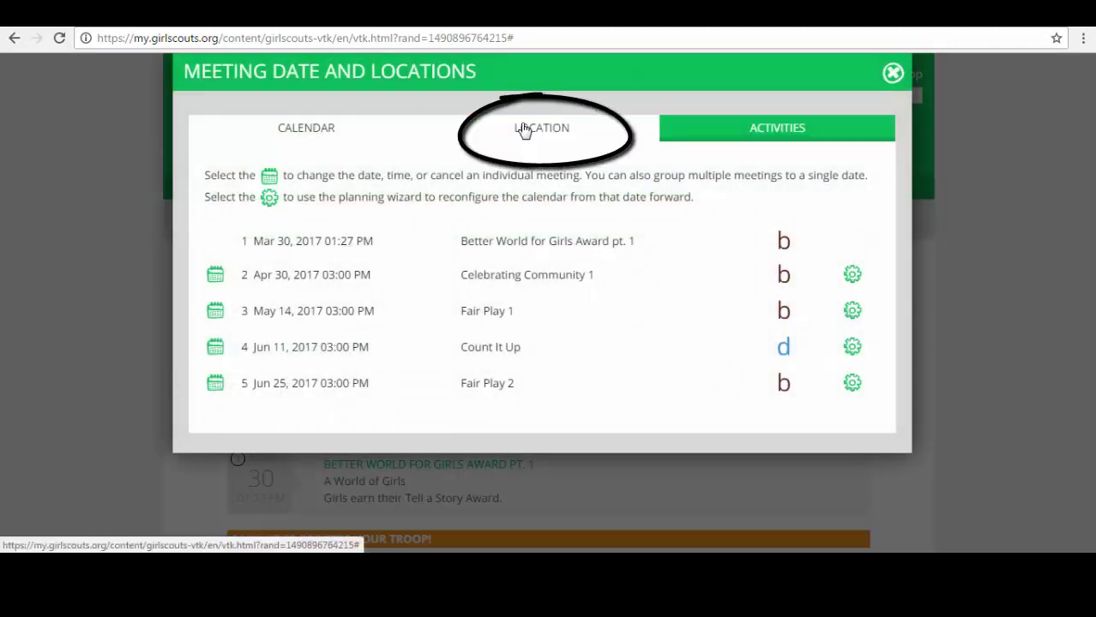
click(525, 129)
scroll(558, 207, down, 3)
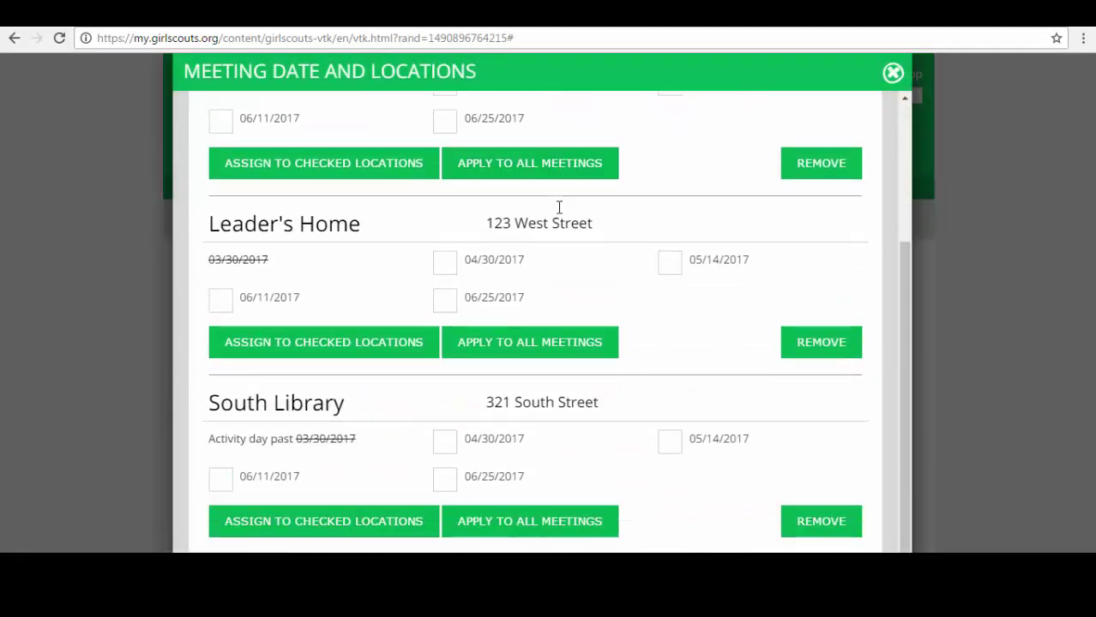
scroll(559, 207, up, 3)
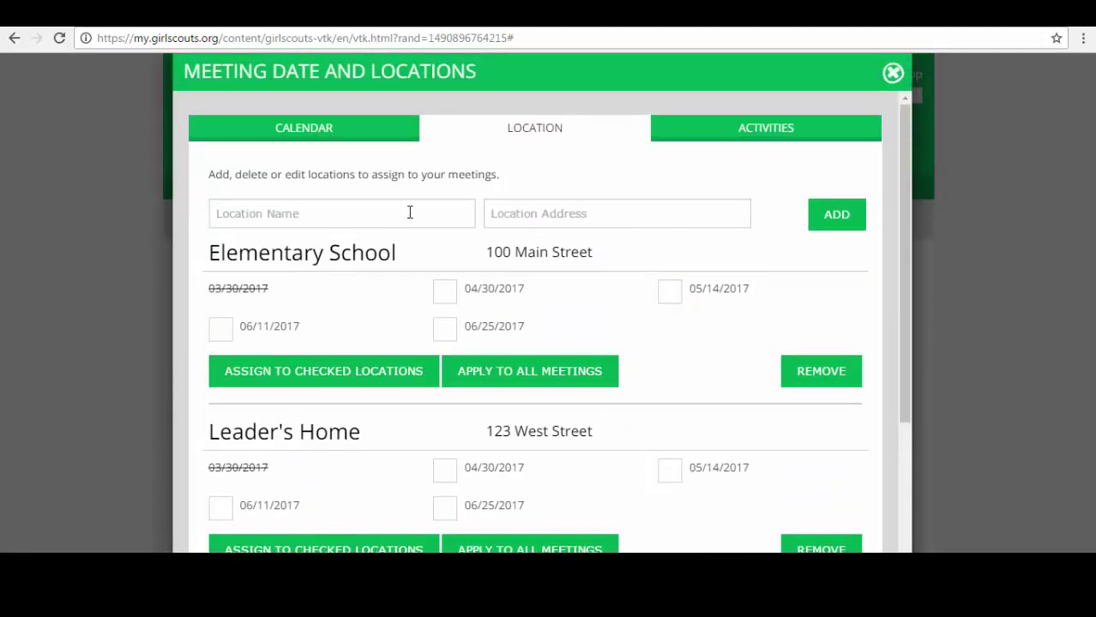
click(410, 212)
text(Assistant Le)
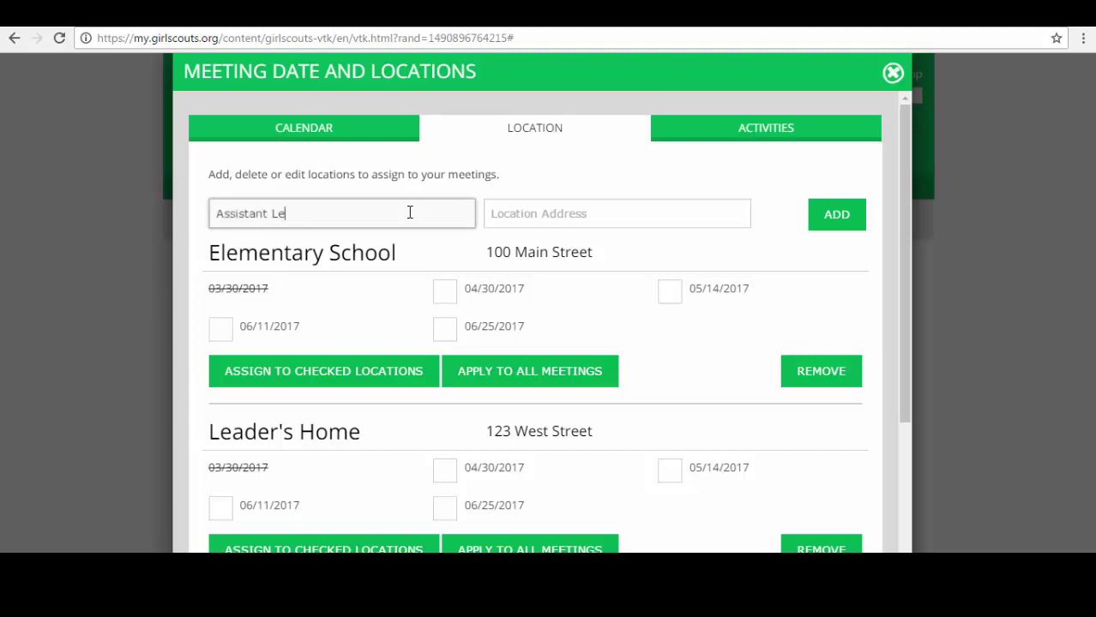
text(ader's Home)
key(Tab)
text(4)
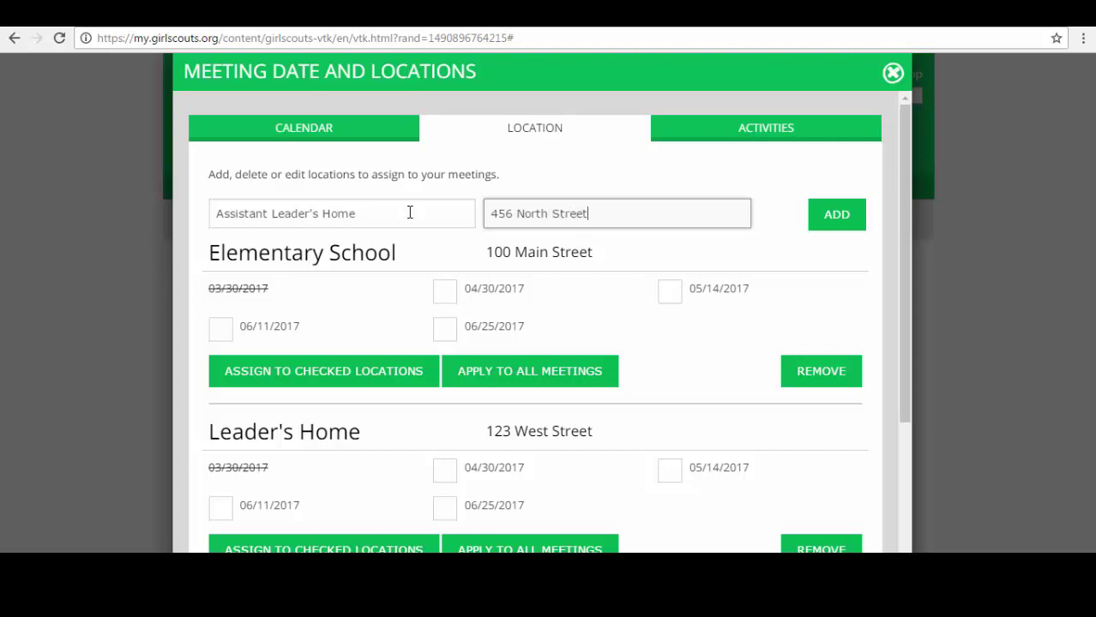
click(820, 216)
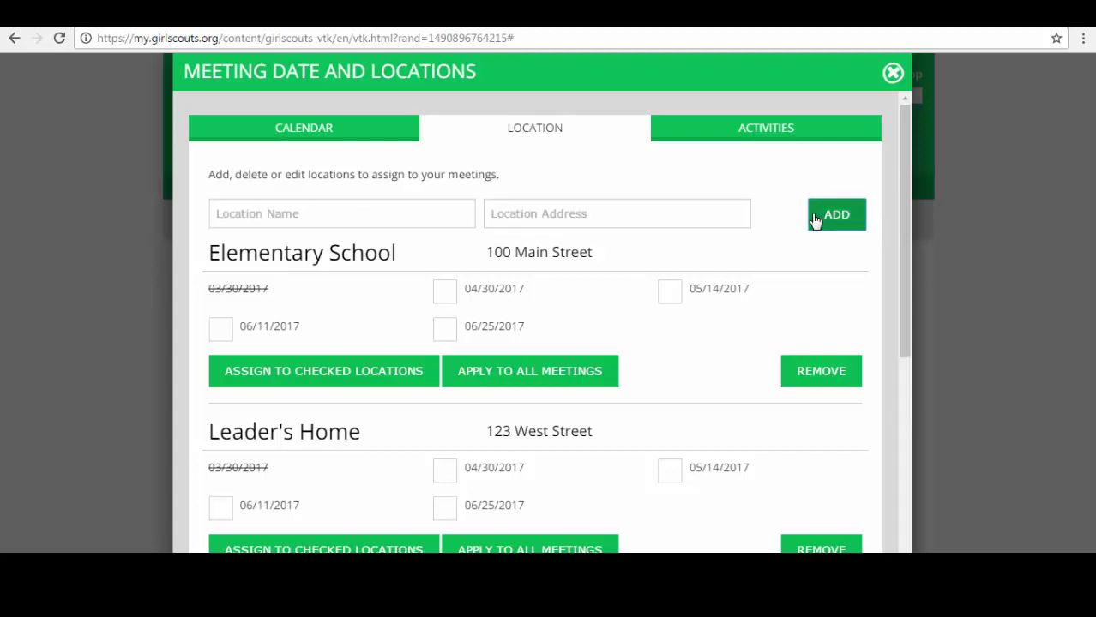
Step: Assign Assistant Leader's Home to all meetings, close the dates and locations settings, and check the year plan
scroll(815, 220, down, 5)
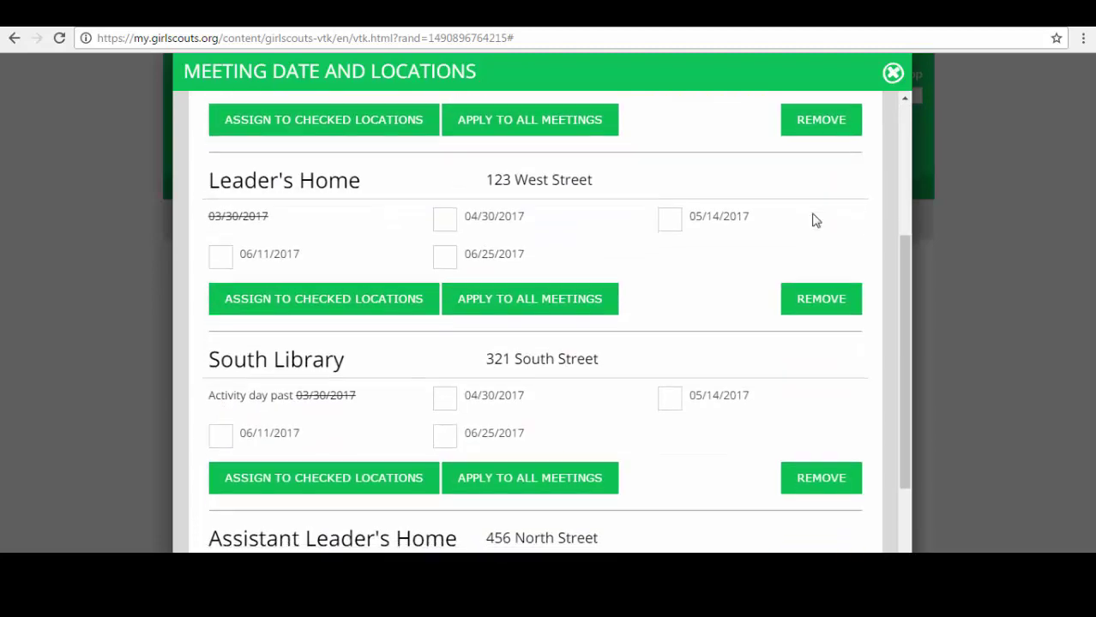
scroll(700, 308, down, 1)
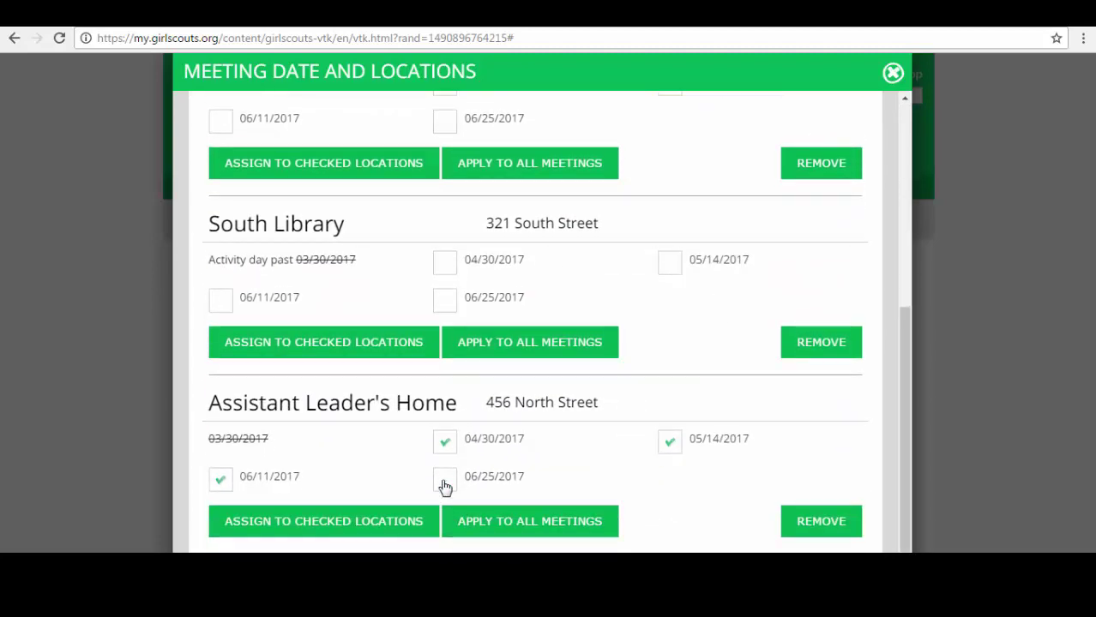
click(512, 529)
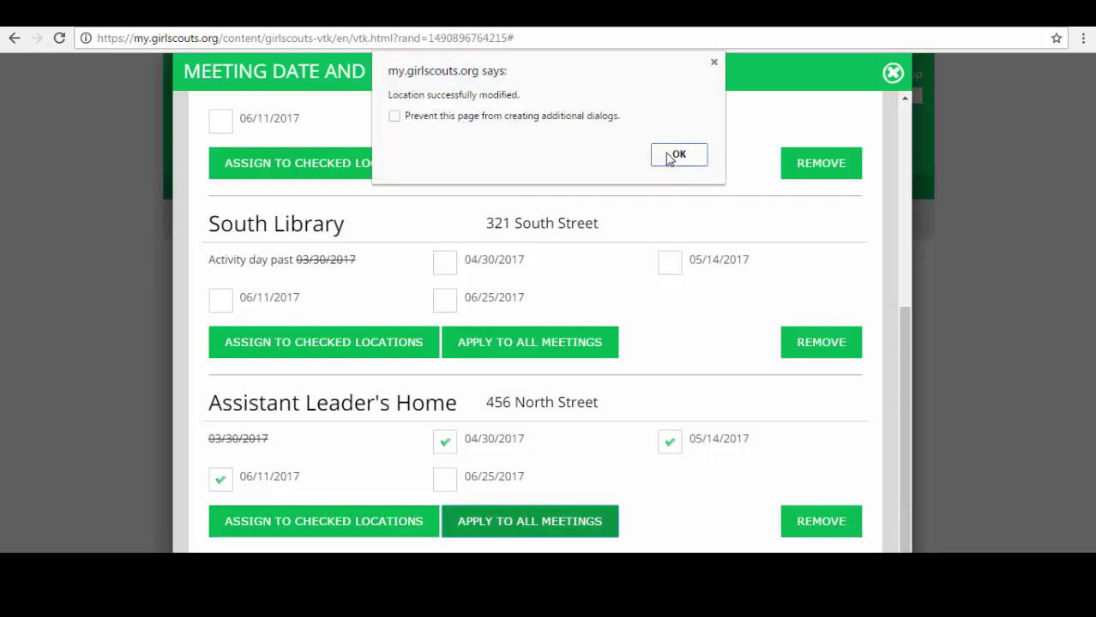
click(676, 156)
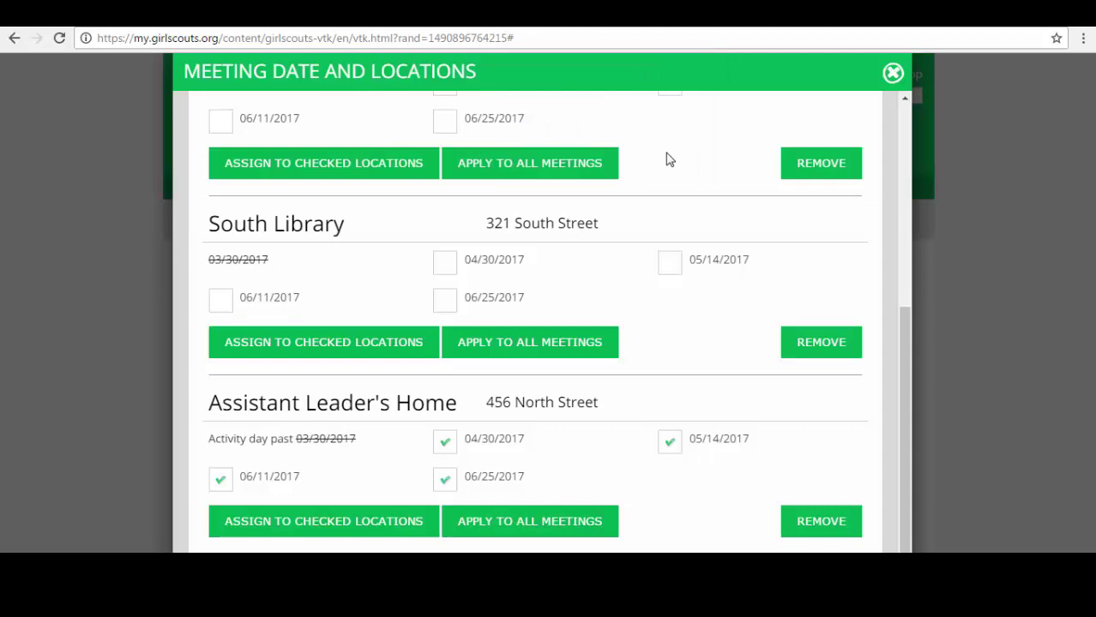
click(894, 75)
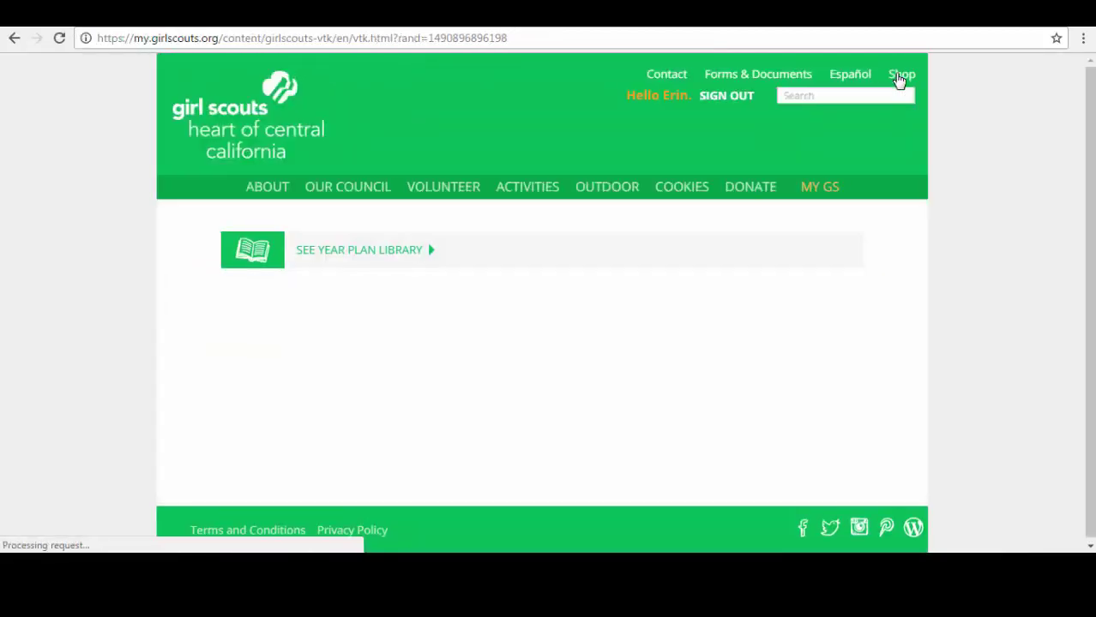
scroll(164, 376, down, 4)
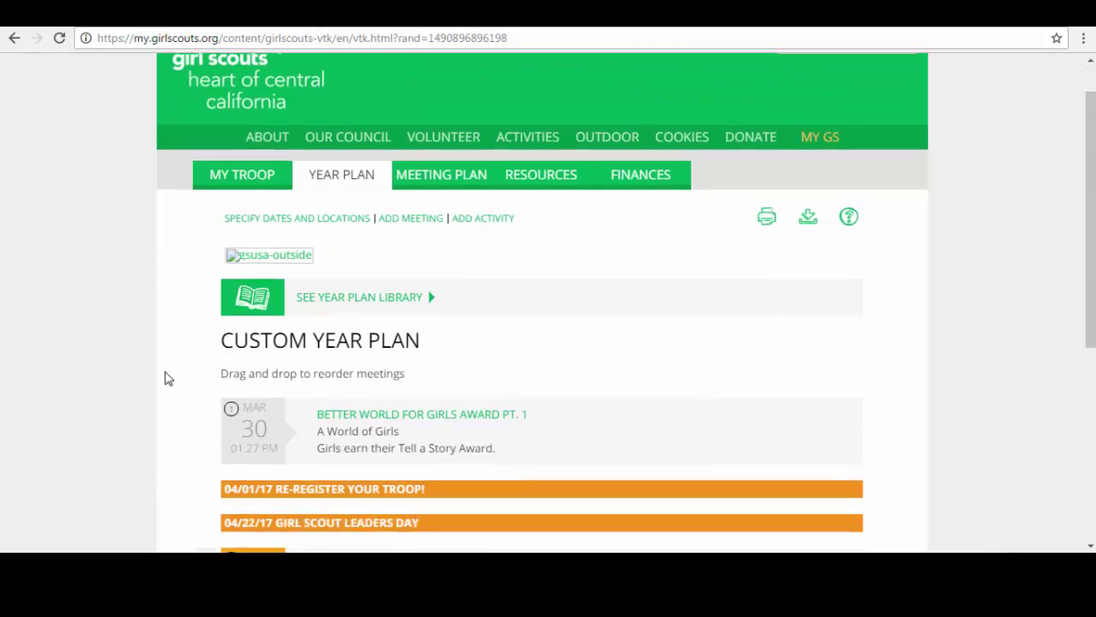
scroll(133, 375, down, 1)
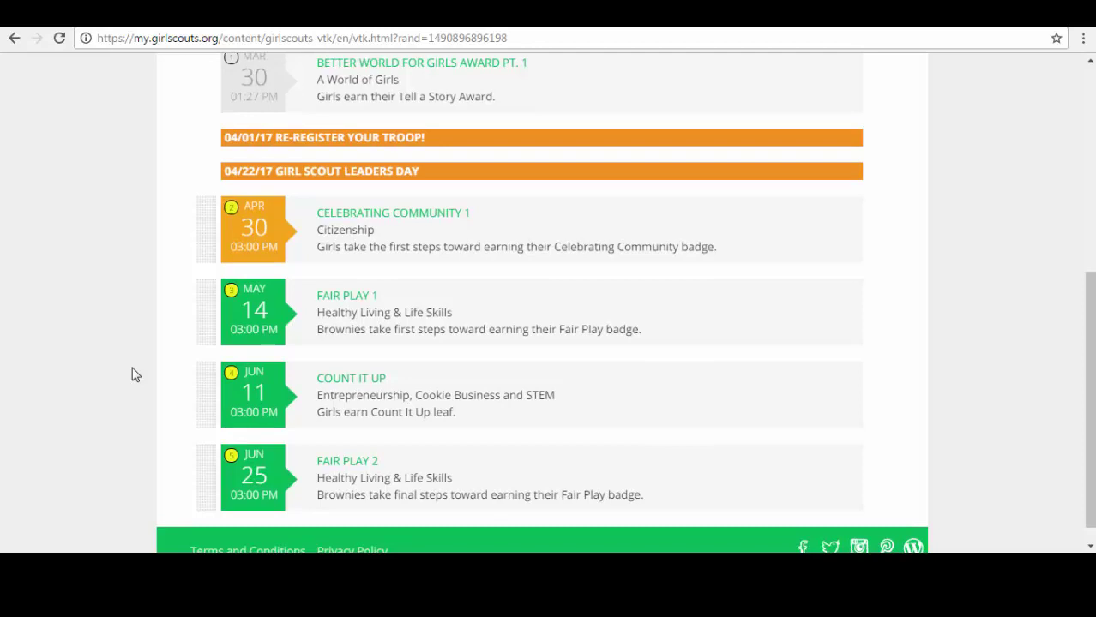
scroll(133, 375, up, 5)
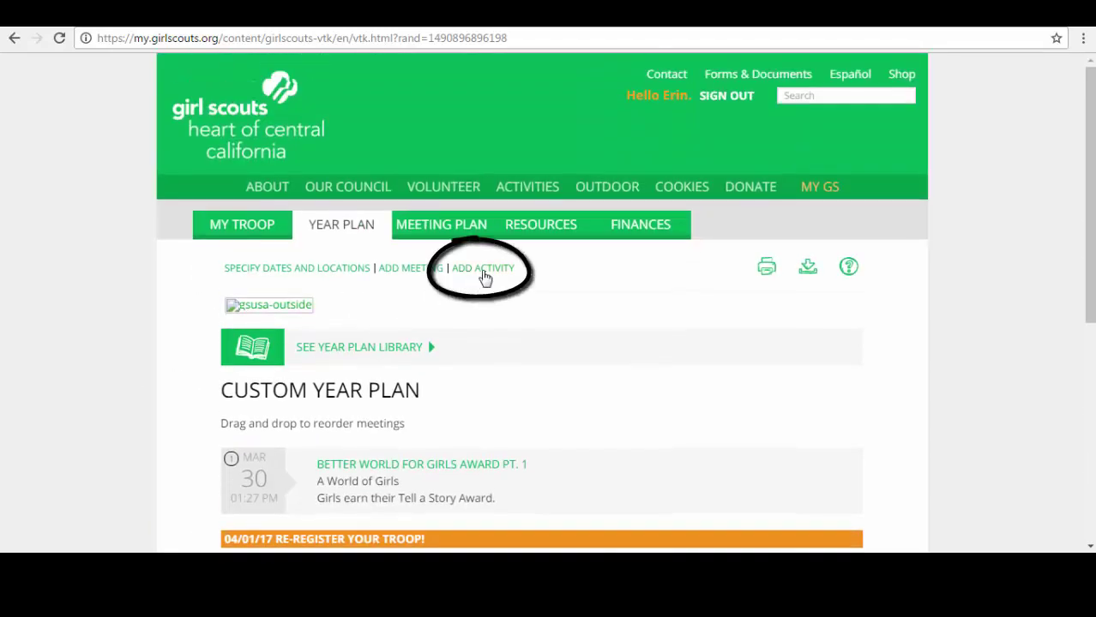
Step: Start a new custom activity named Zoo Trip and set its date to 05/27/2017
click(483, 275)
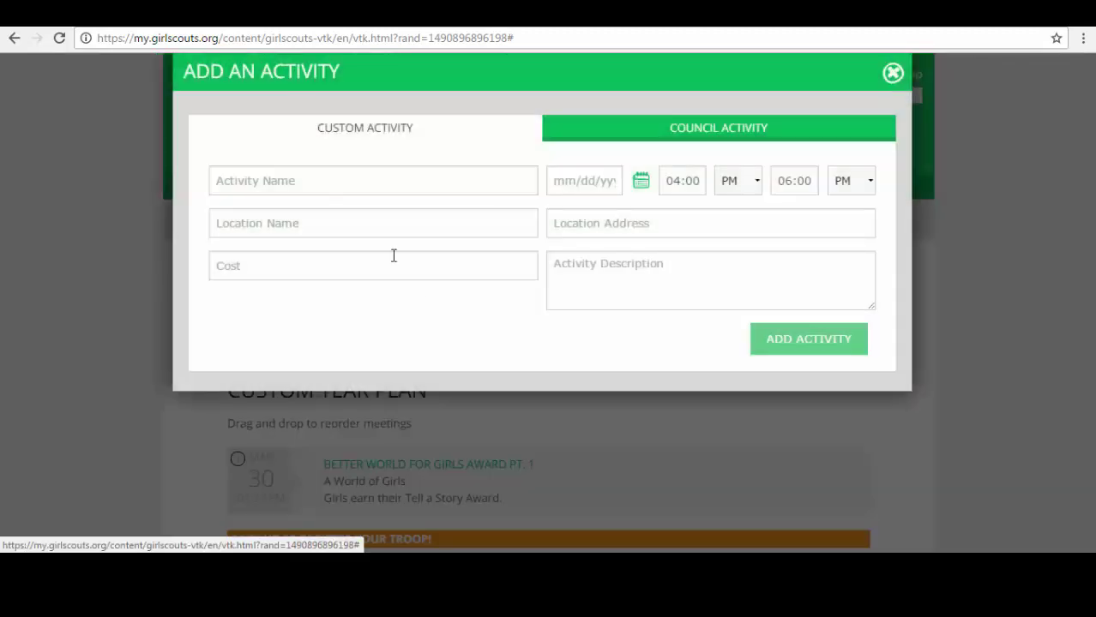
click(328, 180)
text(Zoo Trip)
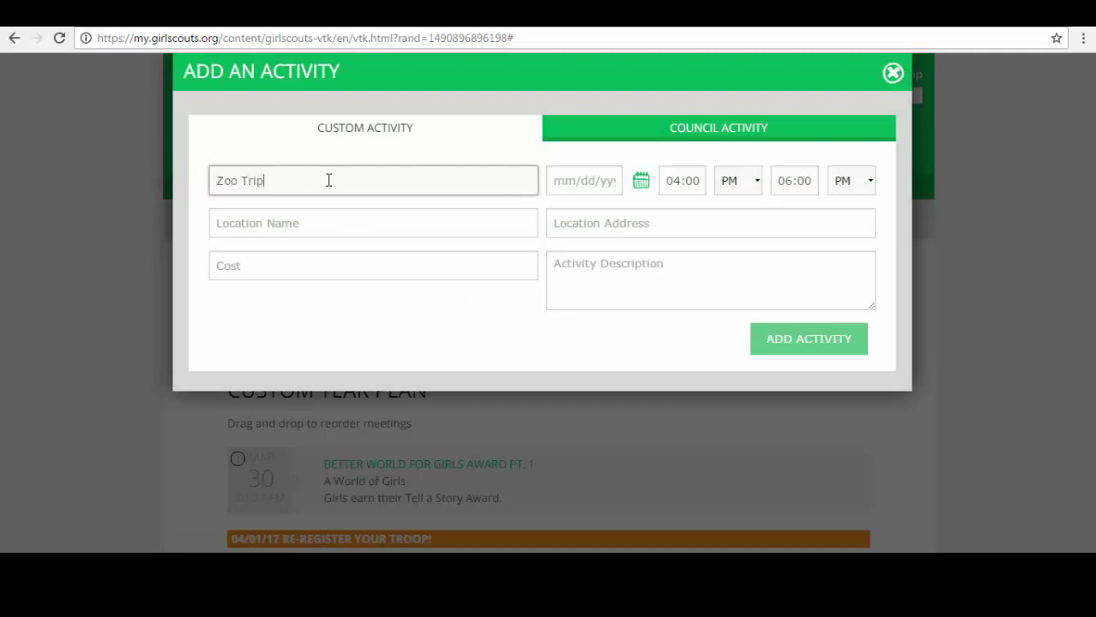
click(566, 180)
click(766, 220)
click(765, 220)
click(760, 337)
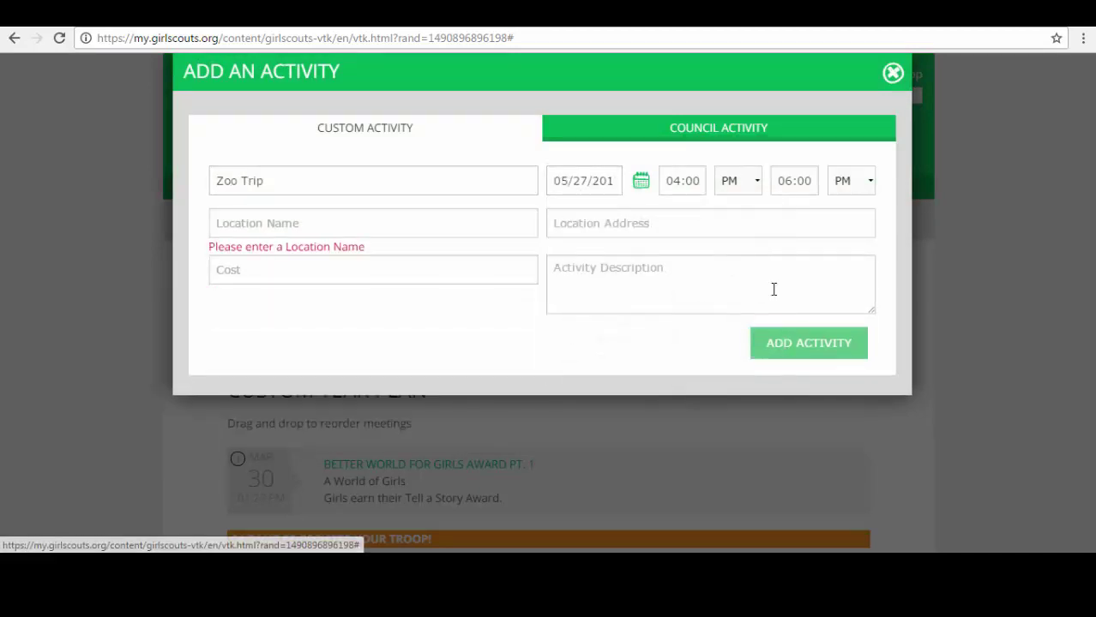
Step: Enter Sacramento Zoo as the activity's location name and fill in the location address
click(358, 221)
text(Sacramento Zoo)
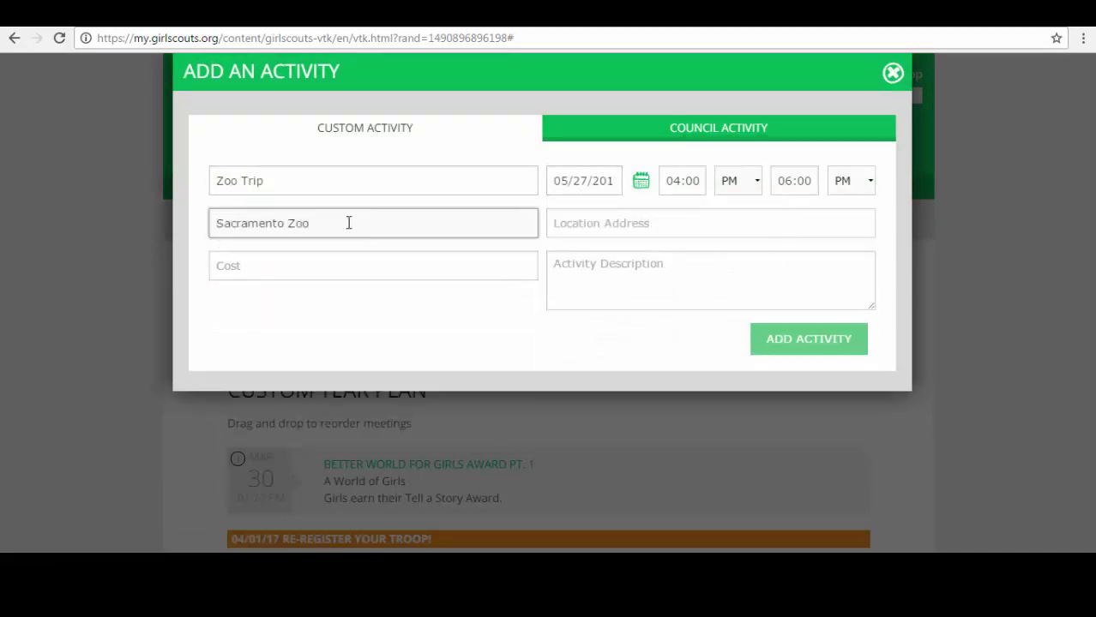
click(566, 221)
text(678 Zoo Road)
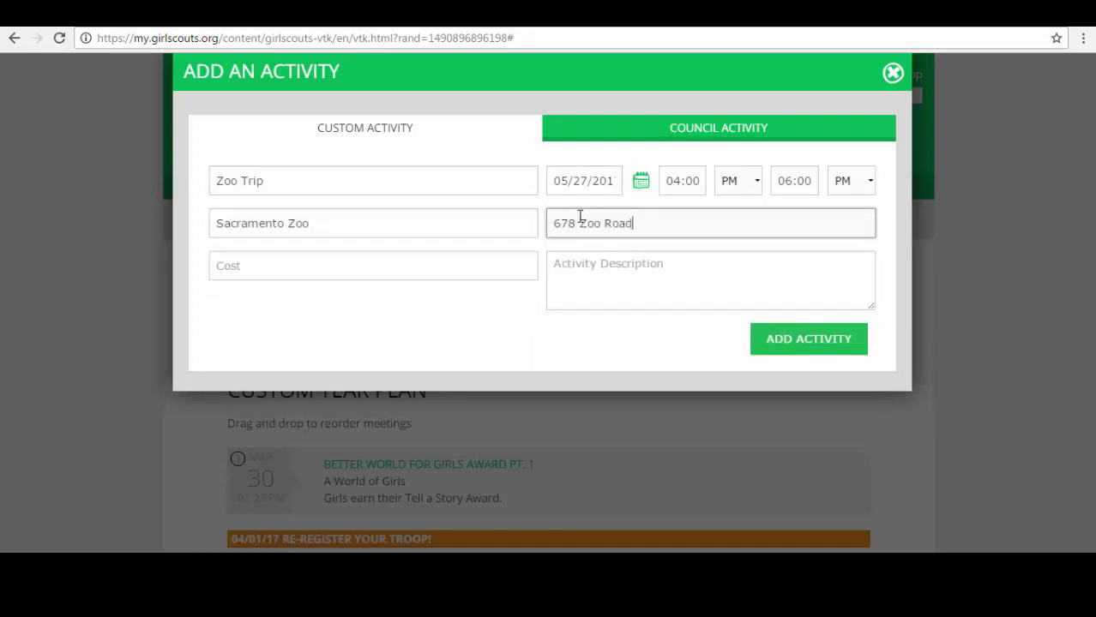
Step: Set the activity cost to 5.00, describe it as "don't forget the sunscreen!", and add it to the year plan
click(491, 271)
text(0.05)
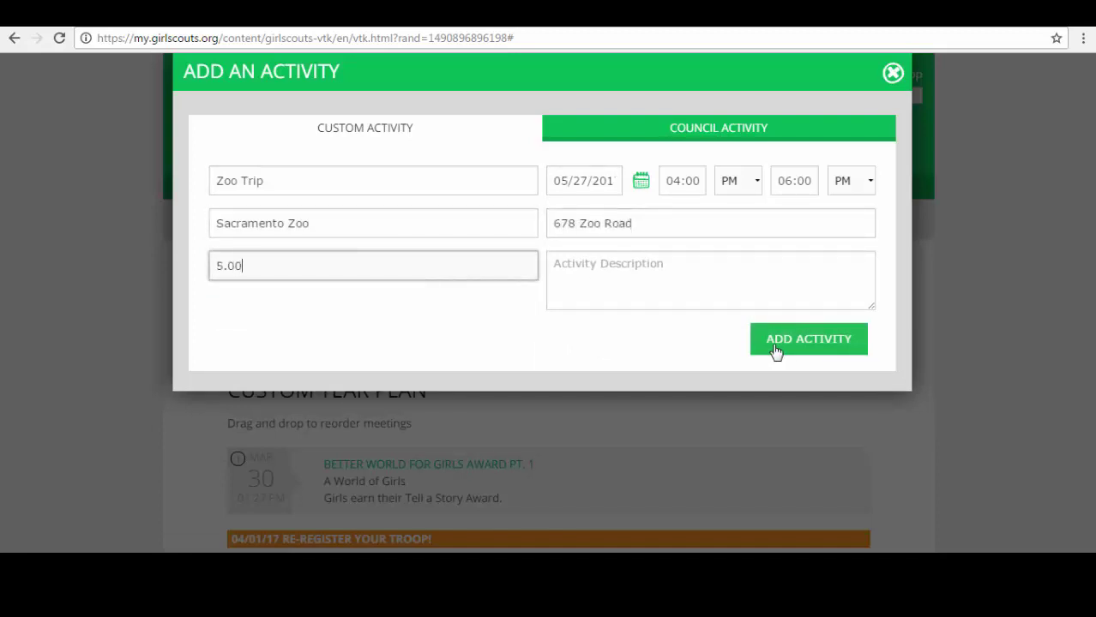
click(645, 283)
text(don't forget the sunscreen!)
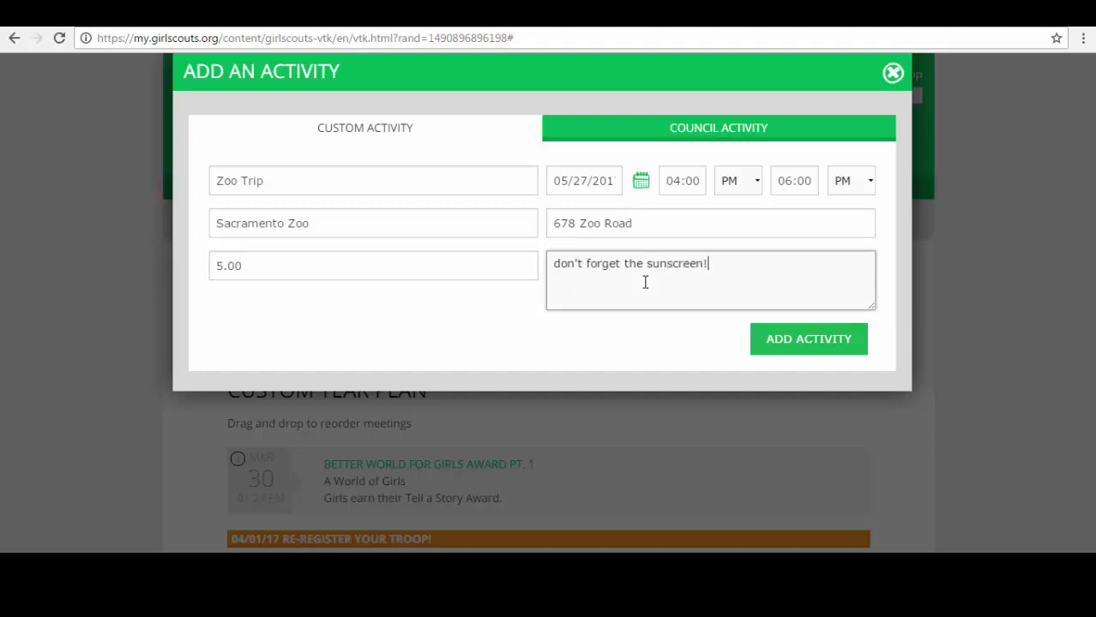
click(776, 345)
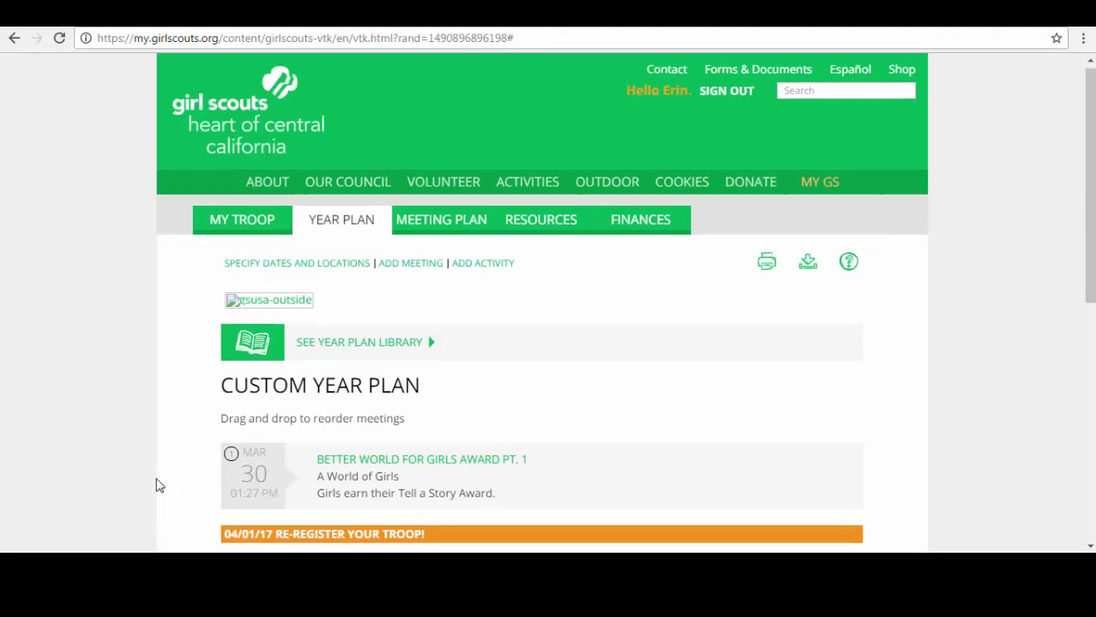
scroll(154, 481, down, 2)
scroll(397, 223, up, 1)
Step: Search the council activities for the keyword "journey" and look through the activities found
click(481, 188)
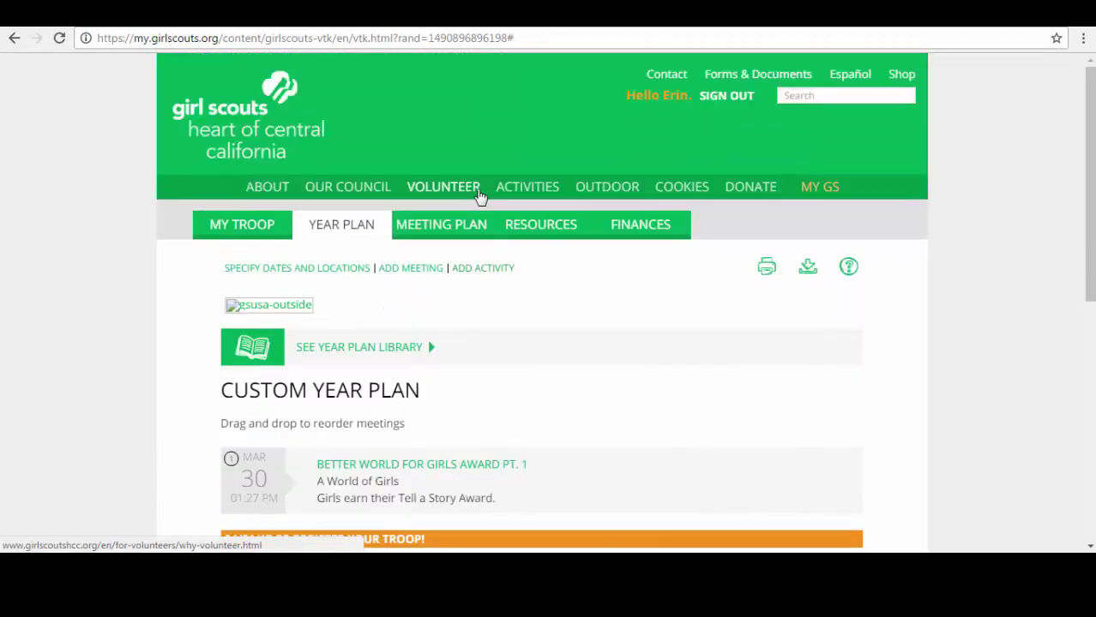
click(663, 137)
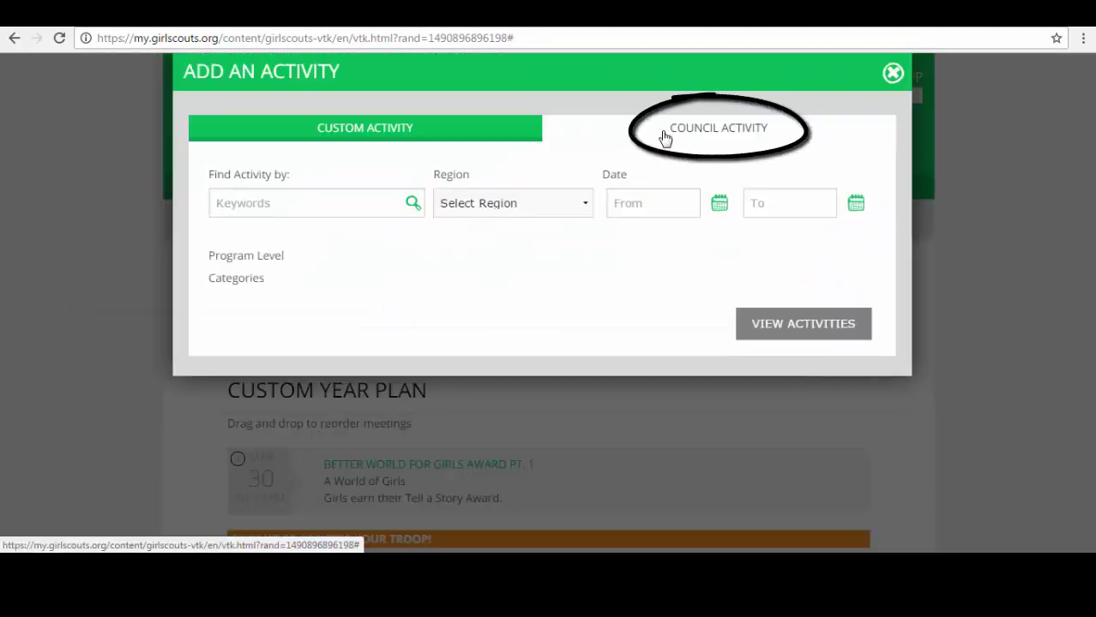
text(journey)
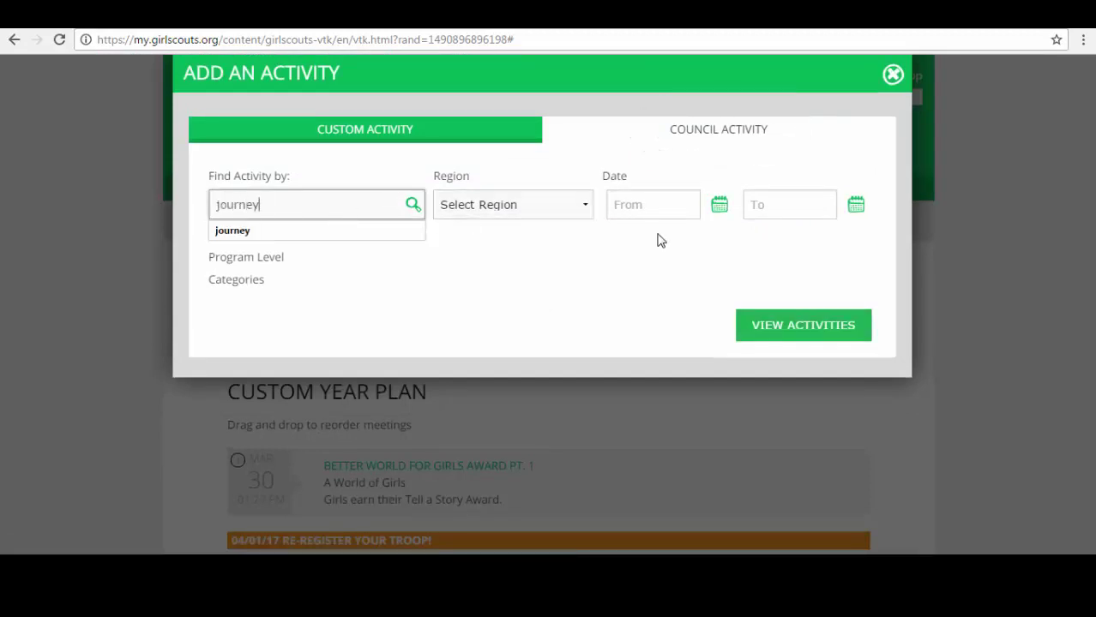
click(811, 333)
scroll(815, 335, down, 3)
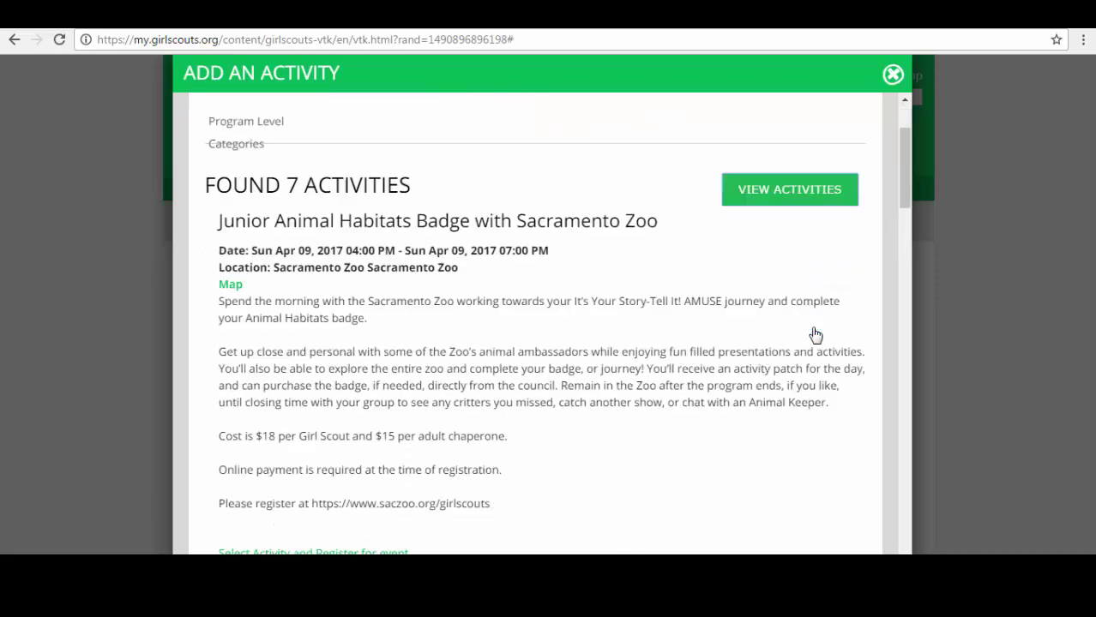
scroll(814, 331, up, 3)
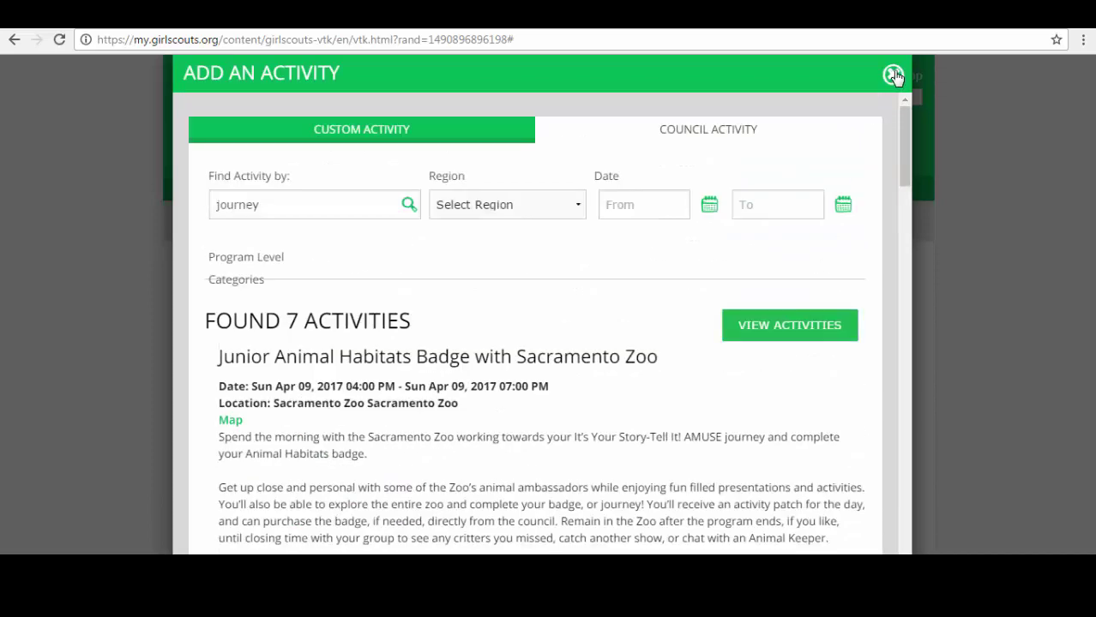
Step: Leave the activity search, open the date settings for the Celebrating Community 1 meeting, and view the meeting cancellation options
click(892, 74)
scroll(171, 383, down, 5)
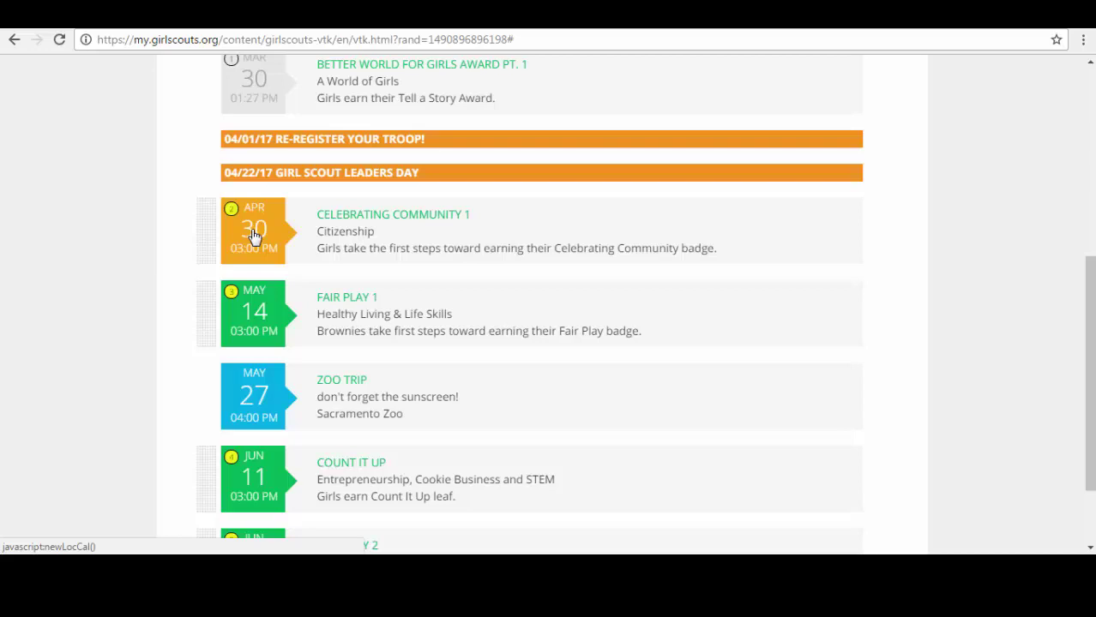
click(254, 232)
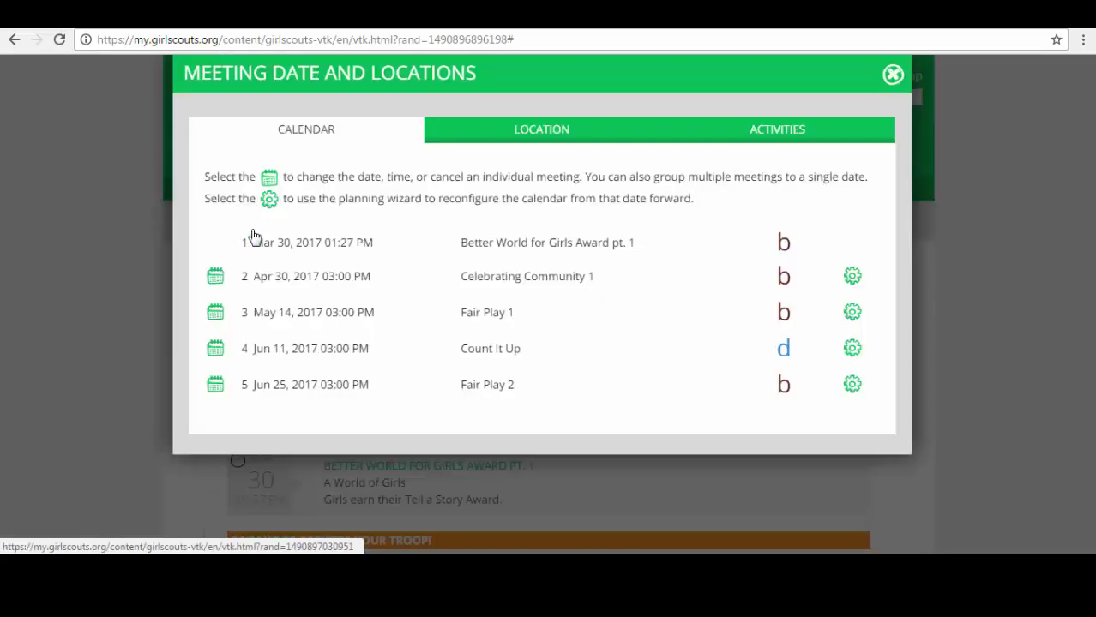
click(215, 279)
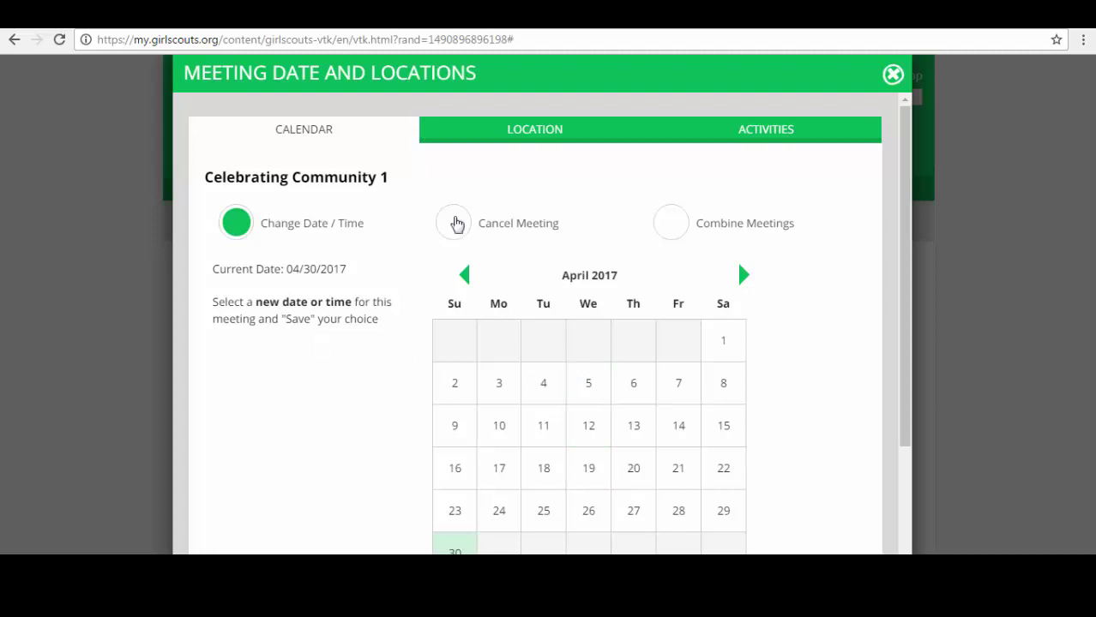
click(455, 223)
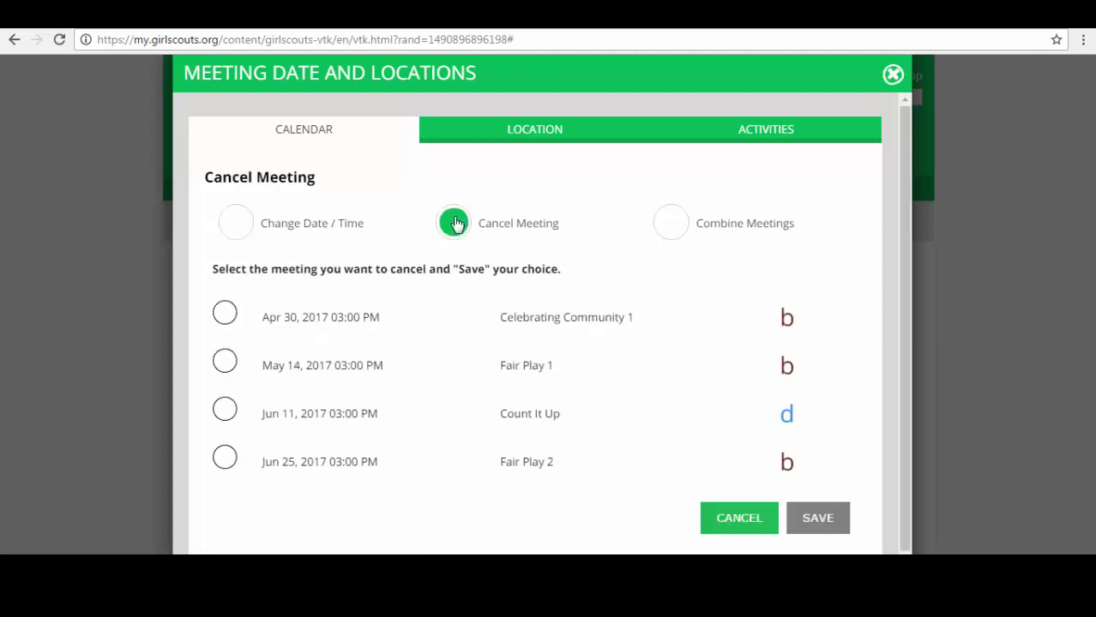
Step: Combine the Count It Up and Fair Play 2 meetings on 05/20/2017, save the change, and check the year plan
click(671, 223)
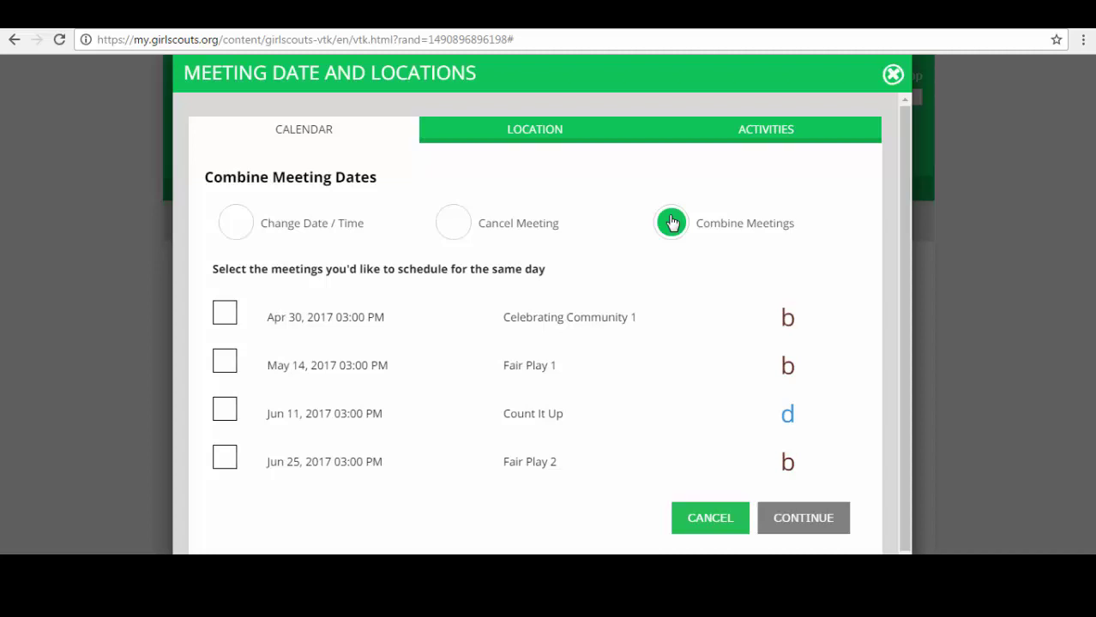
click(225, 409)
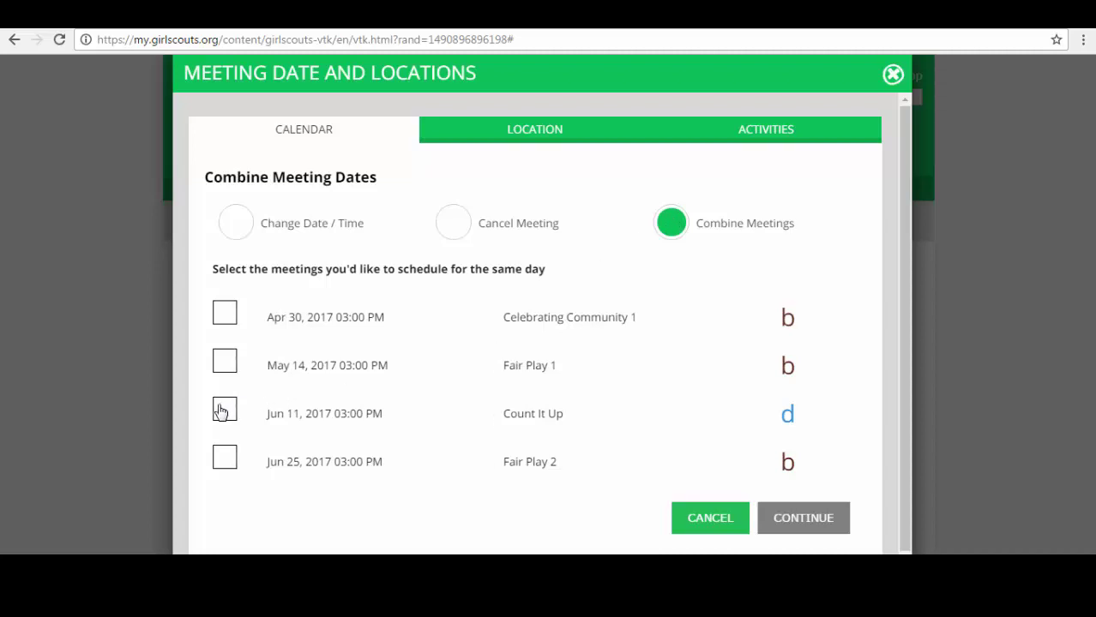
click(222, 459)
click(793, 527)
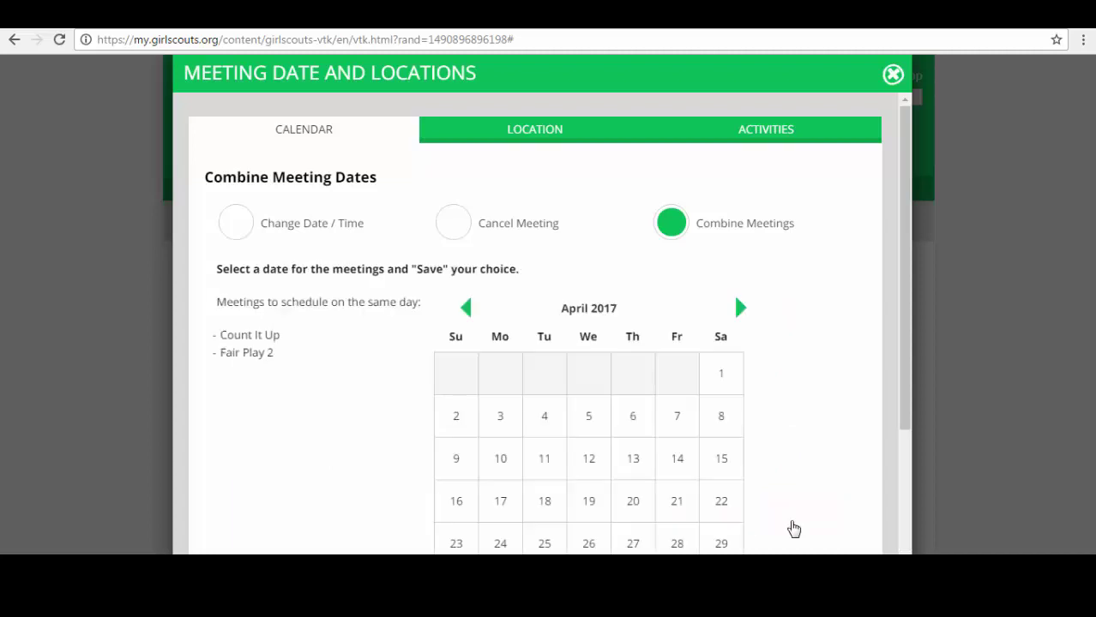
scroll(790, 516, down, 1)
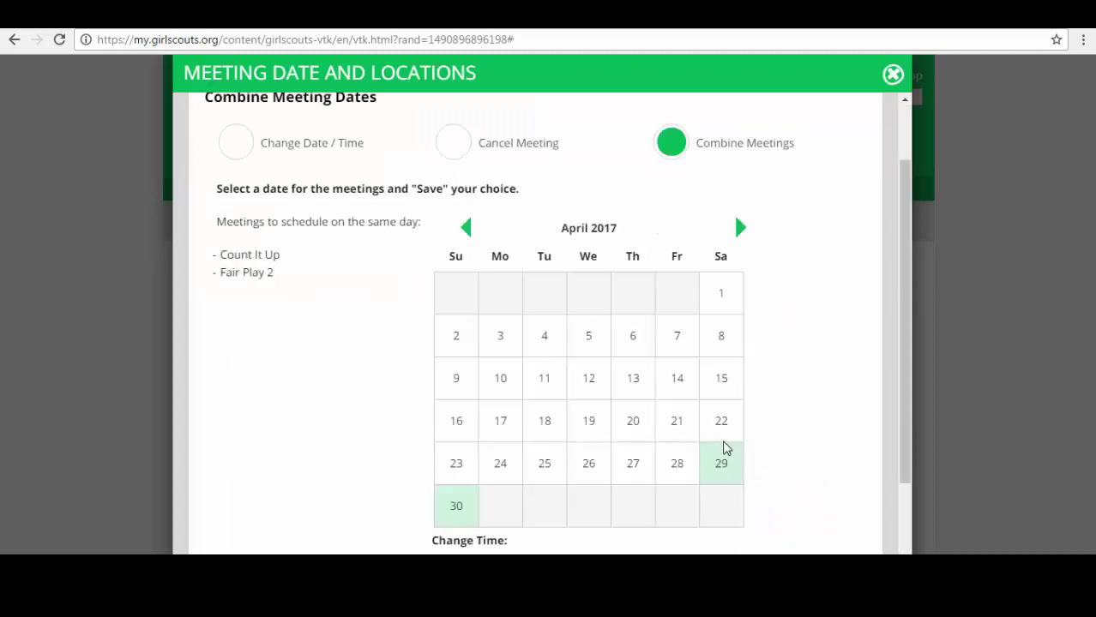
click(740, 229)
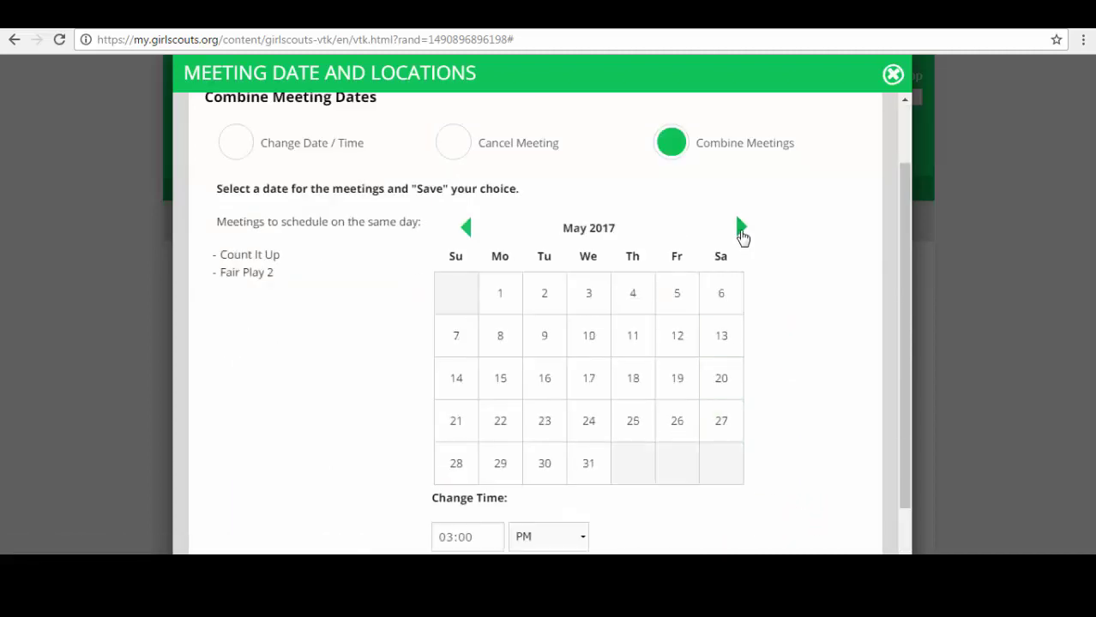
click(725, 395)
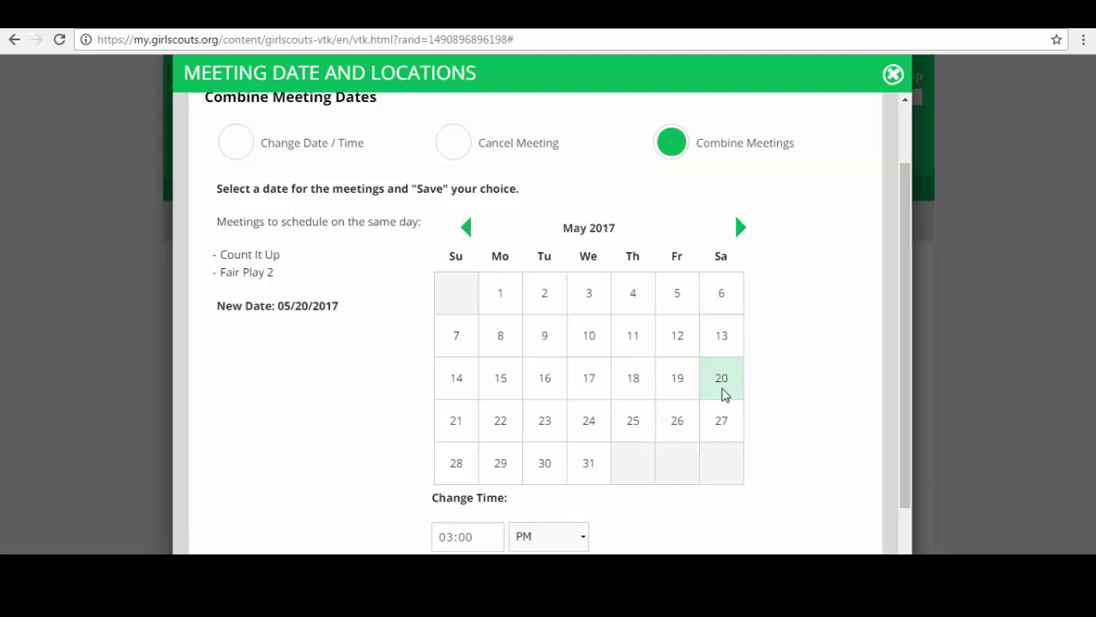
scroll(725, 395, down, 1)
click(808, 511)
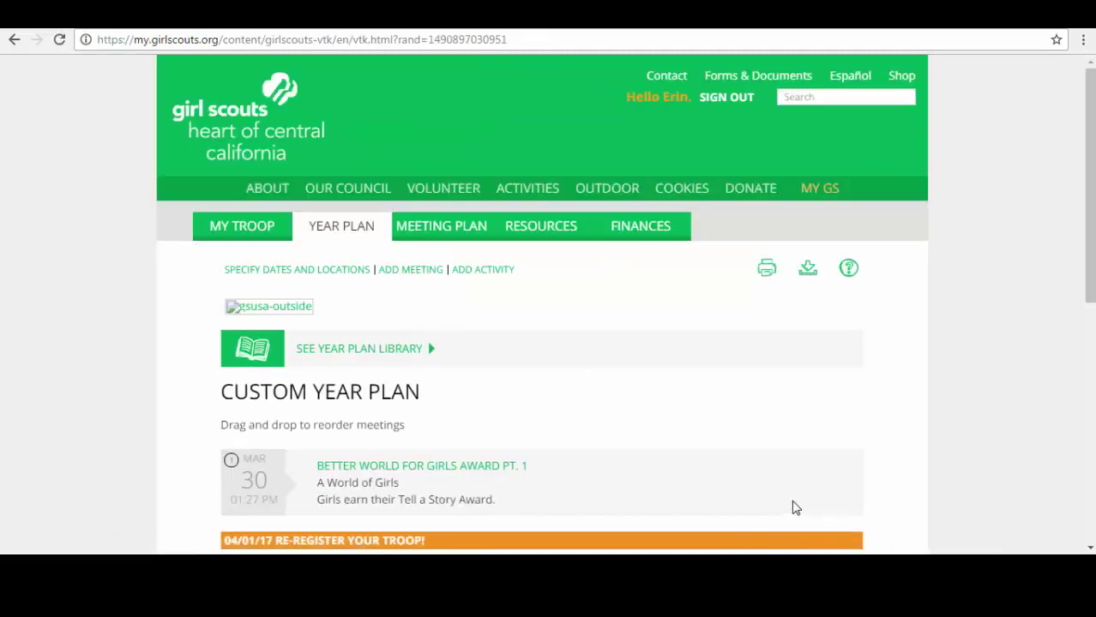
scroll(144, 474, down, 5)
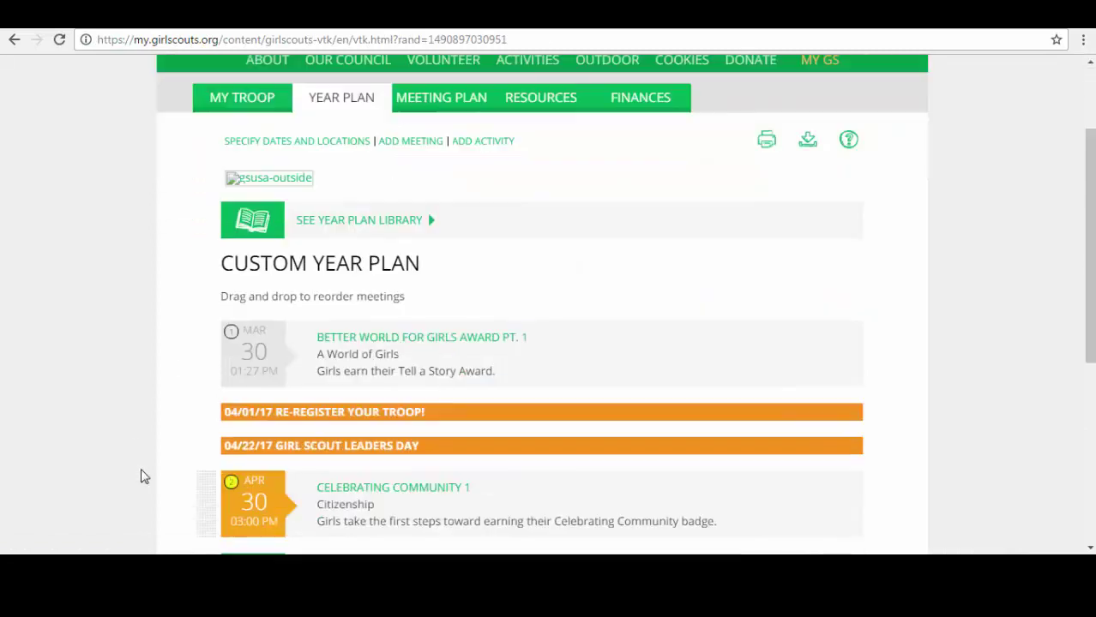
scroll(144, 473, down, 2)
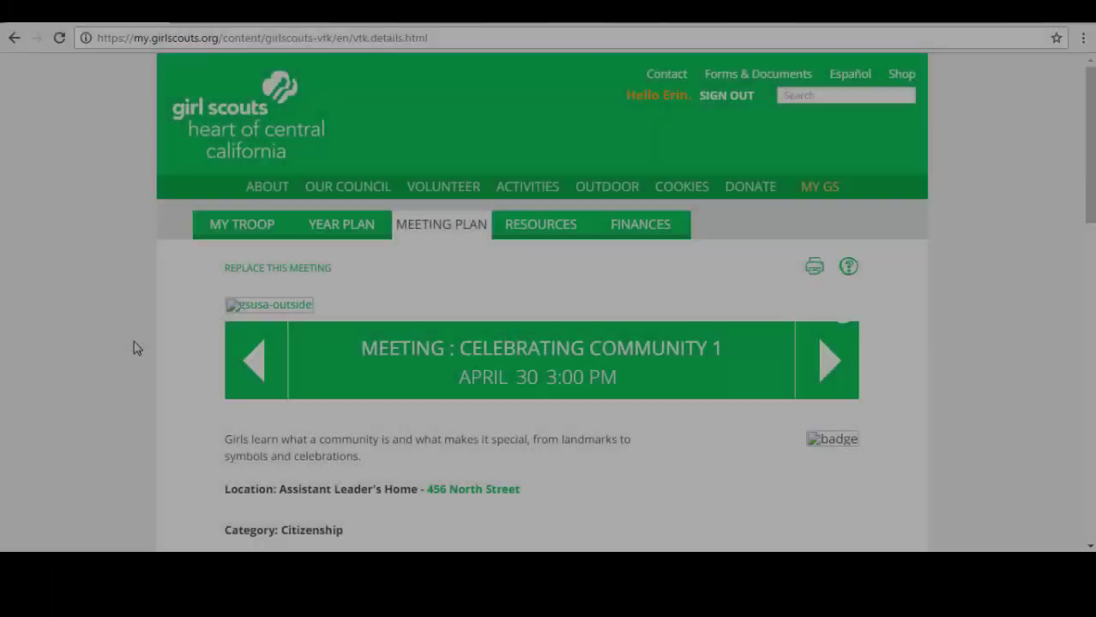
Step: Look through the meeting plans for Celebrating Community 1, Fair Play 1 and Count It Up in sequence
scroll(135, 347, down, 3)
scroll(135, 347, up, 1)
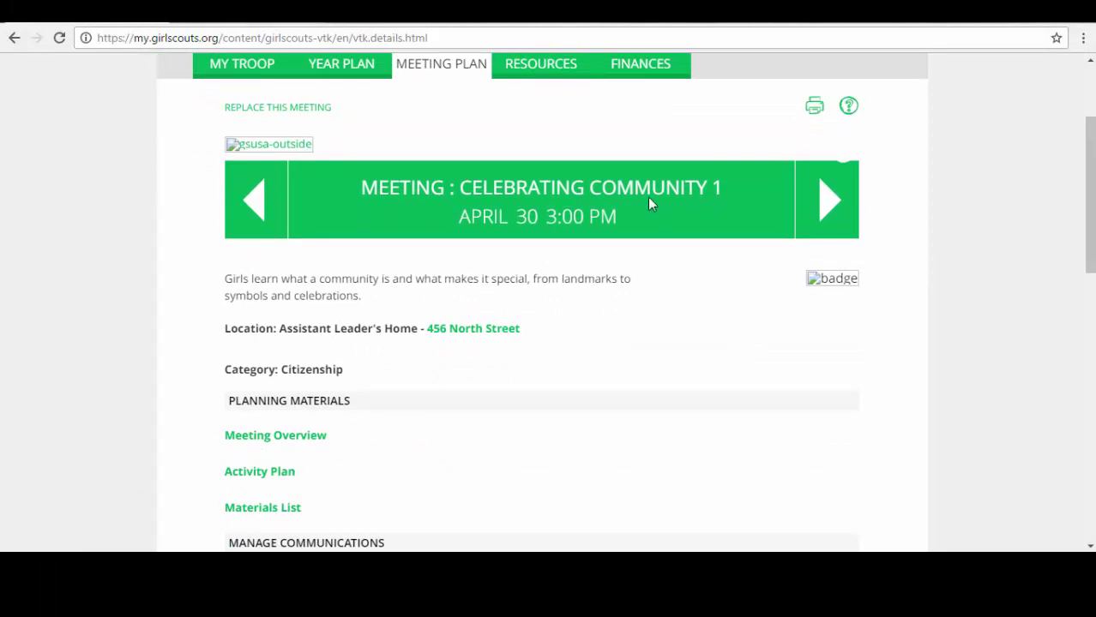
click(831, 206)
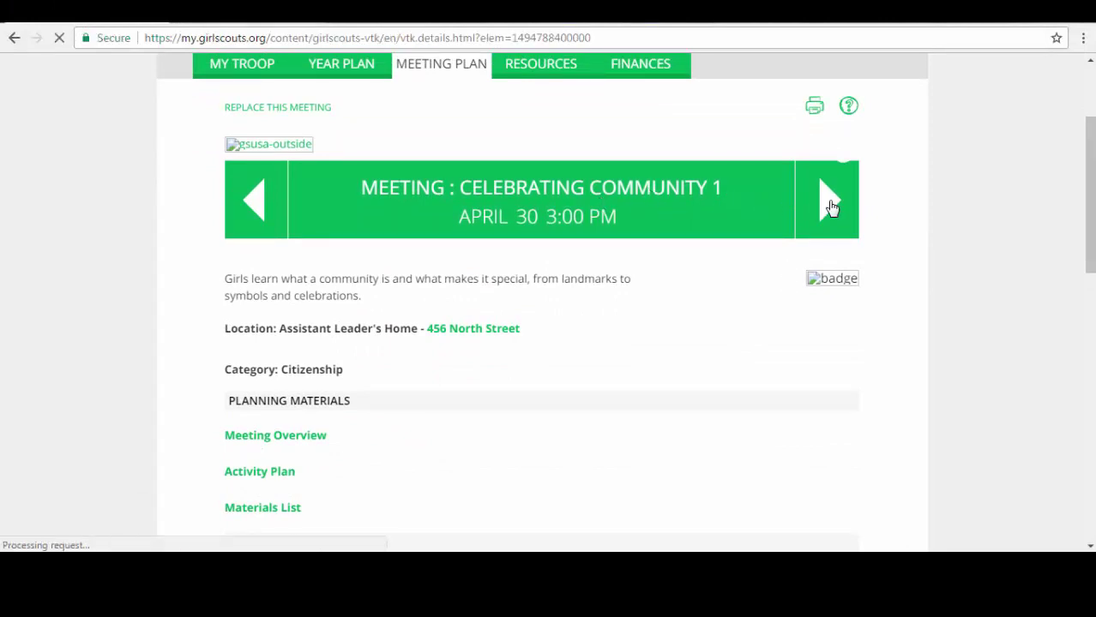
scroll(869, 234, down, 3)
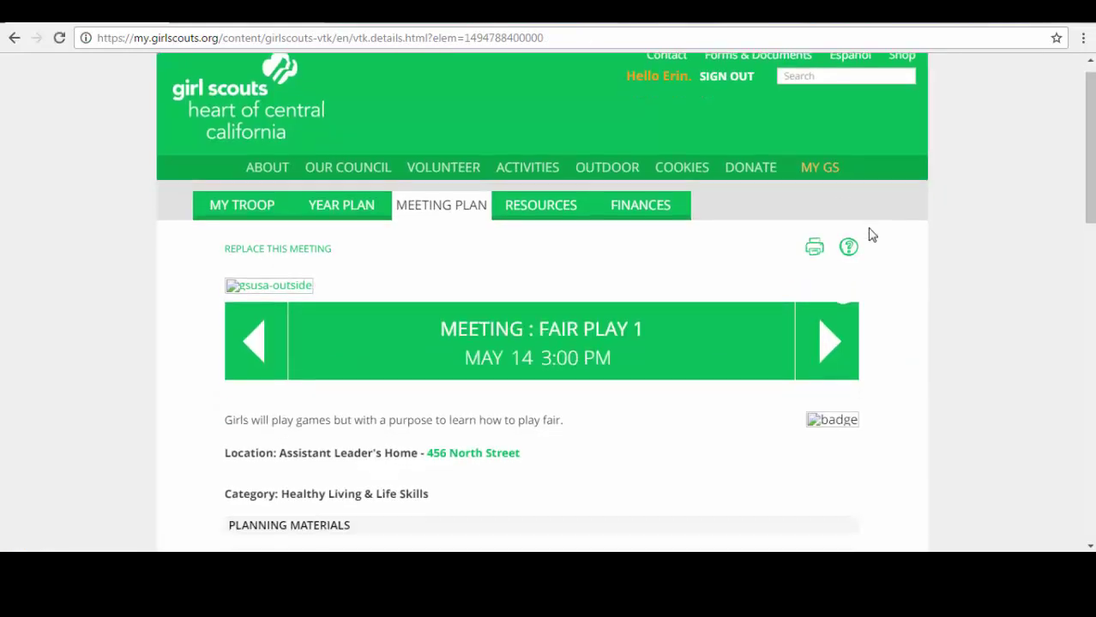
scroll(869, 233, down, 3)
scroll(869, 232, up, 3)
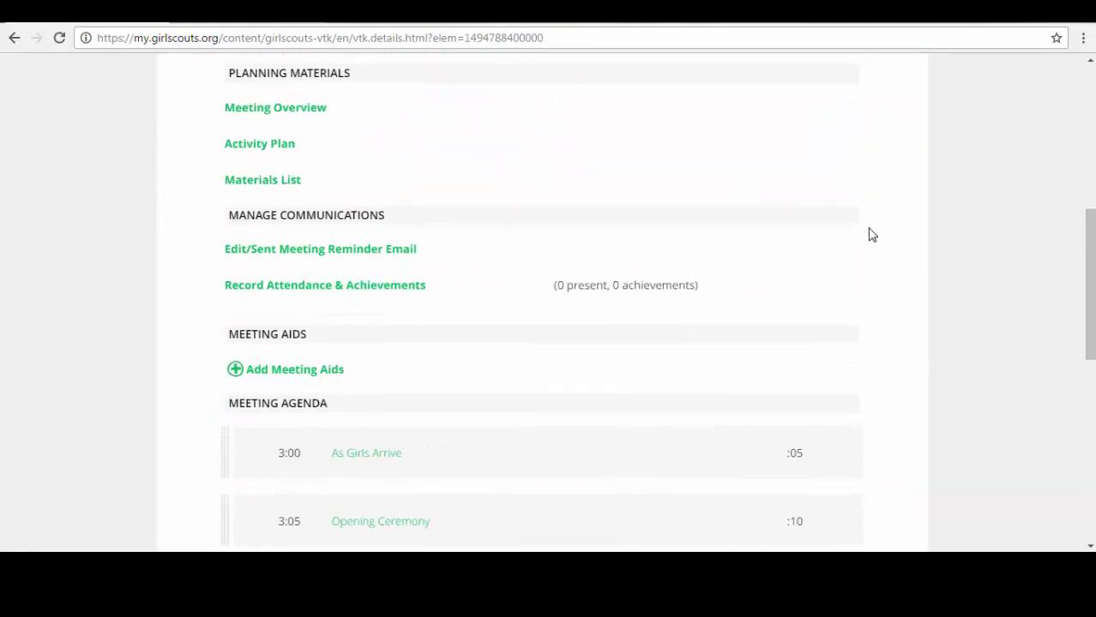
click(837, 148)
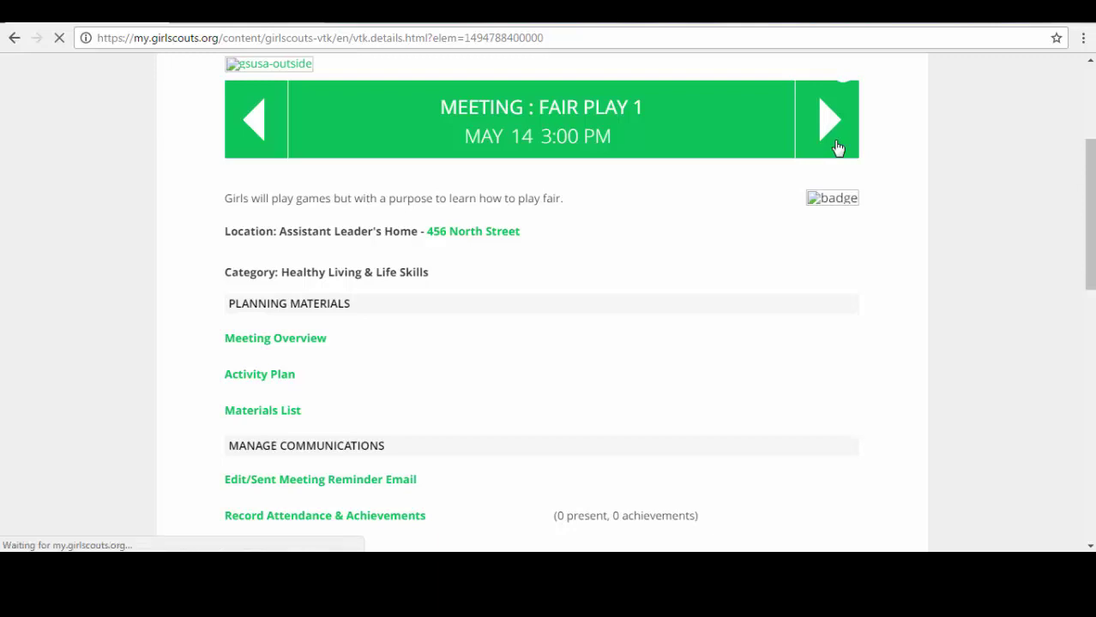
scroll(276, 274, down, 6)
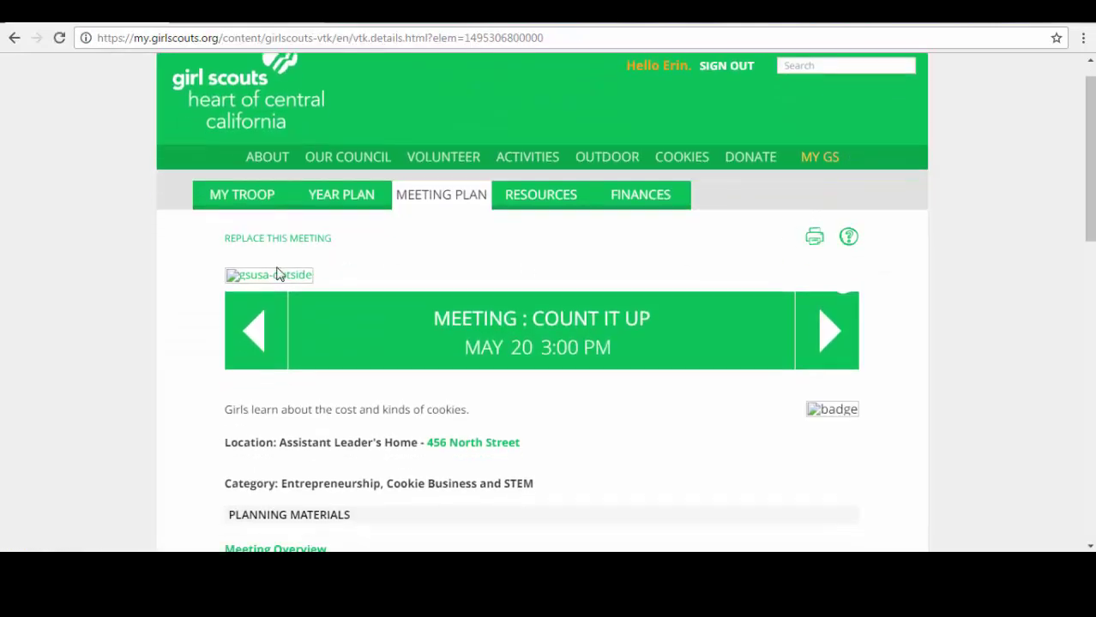
scroll(176, 247, up, 3)
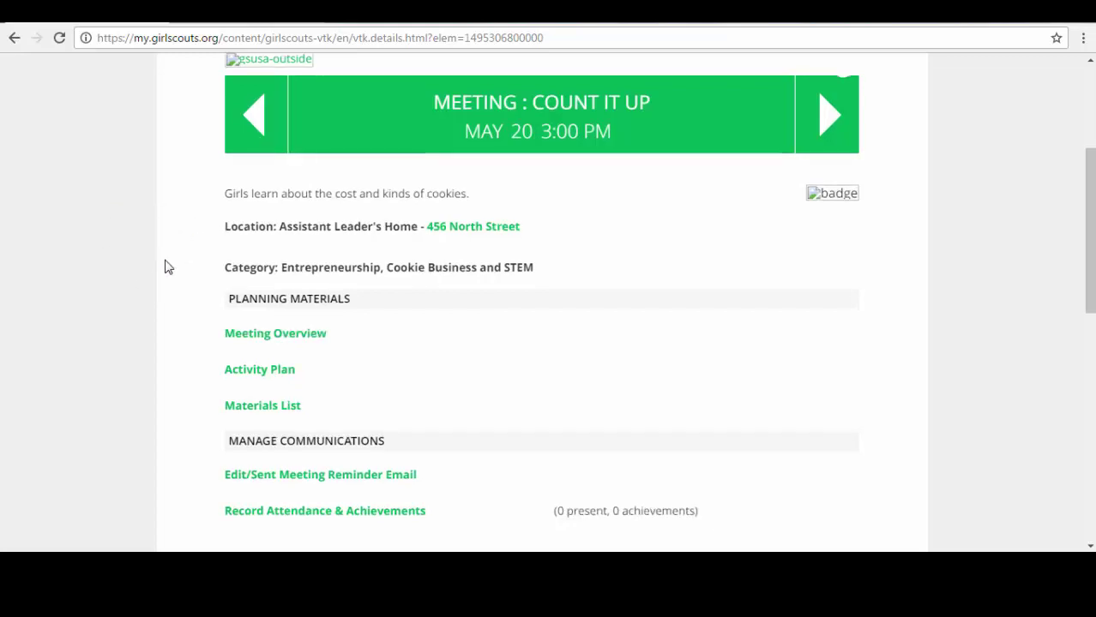
Step: Read through the meeting overview in the Count It Up planning materials, then close it
scroll(169, 266, down, 2)
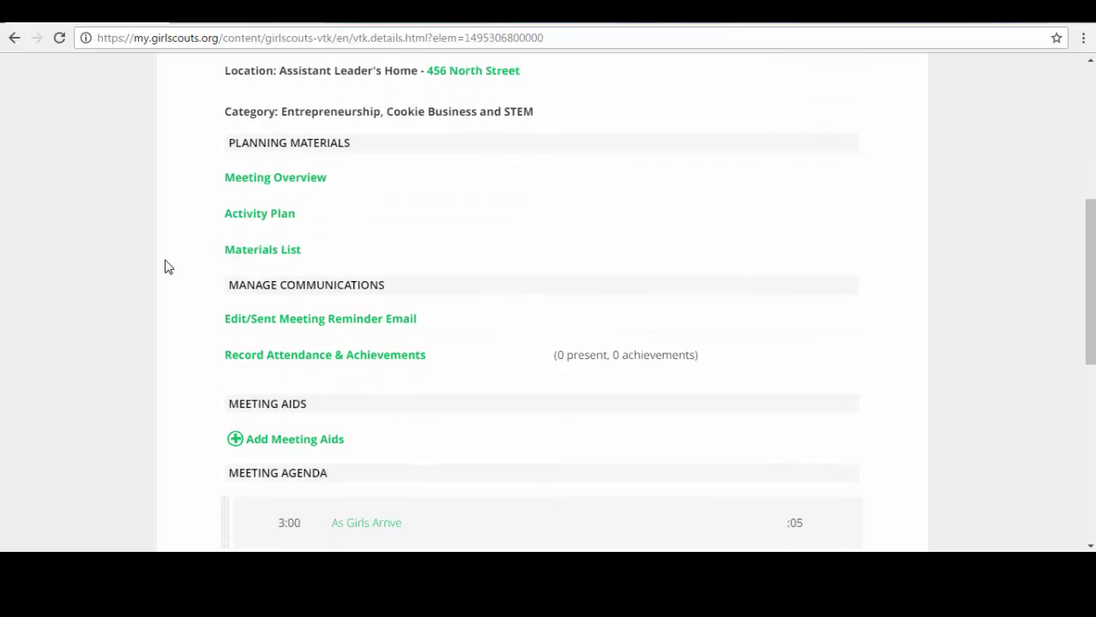
click(275, 182)
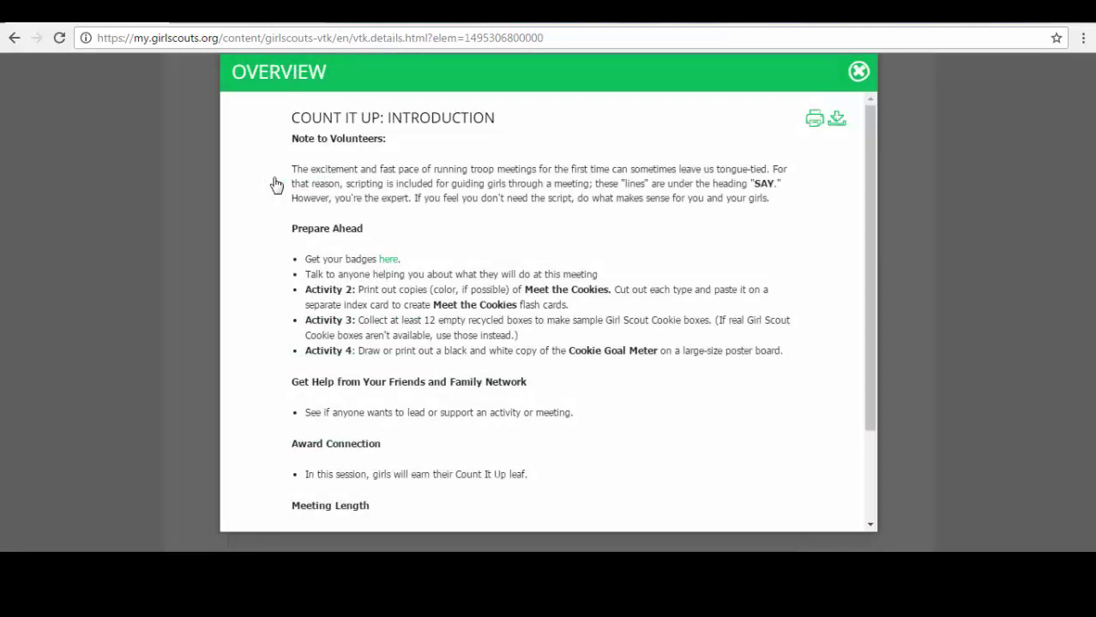
scroll(334, 247, down, 2)
scroll(334, 246, up, 2)
click(849, 76)
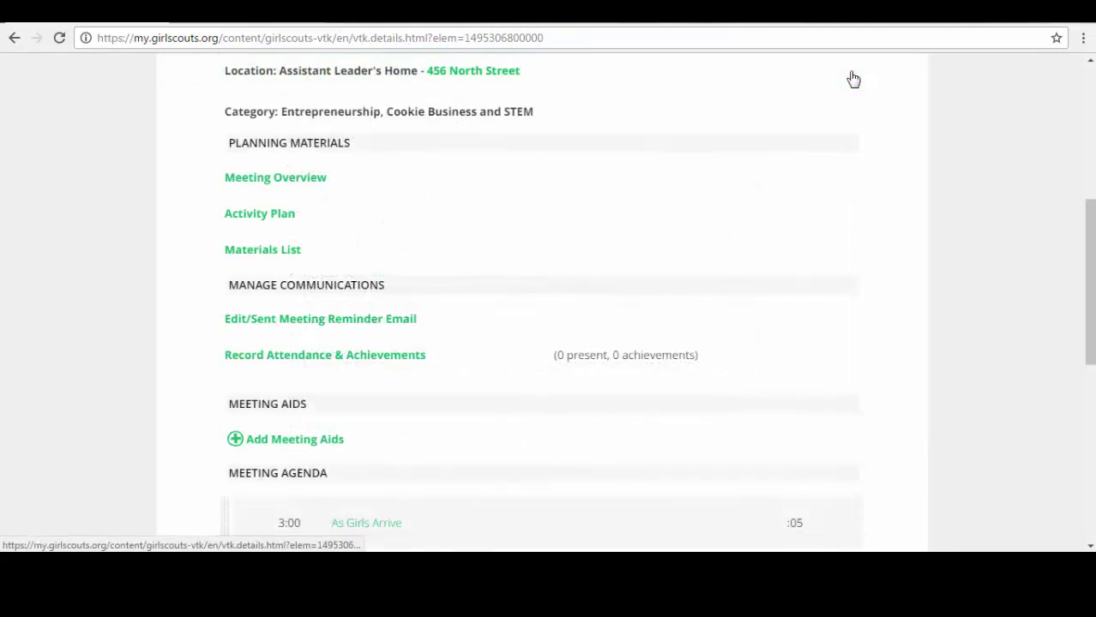
Step: Look through the activity plan for the Count It Up meeting and close it
click(277, 220)
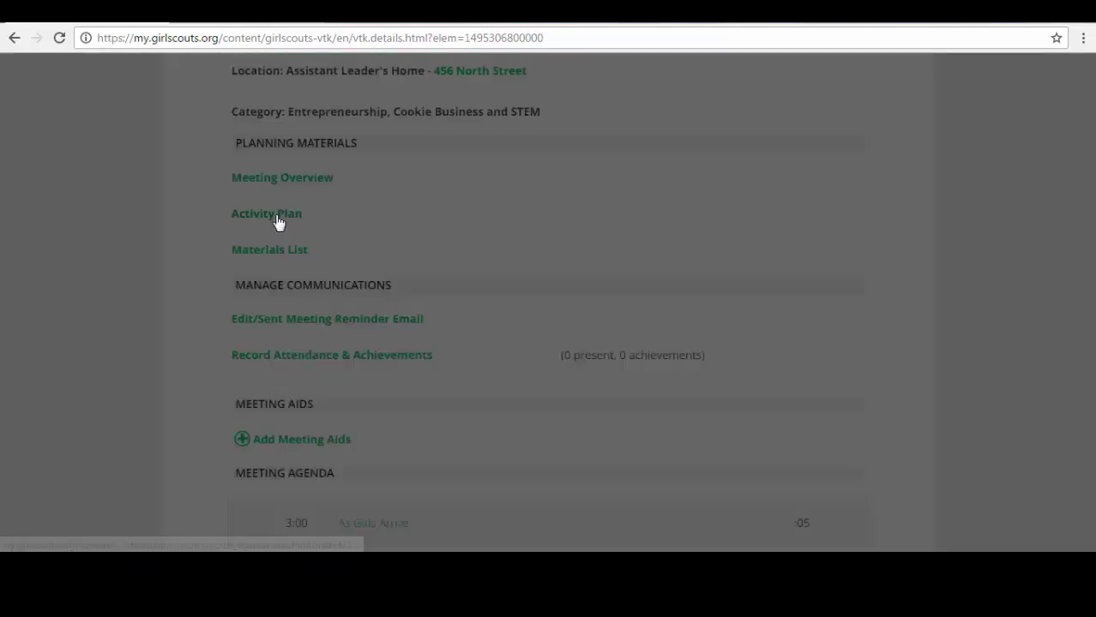
scroll(277, 221, down, 7)
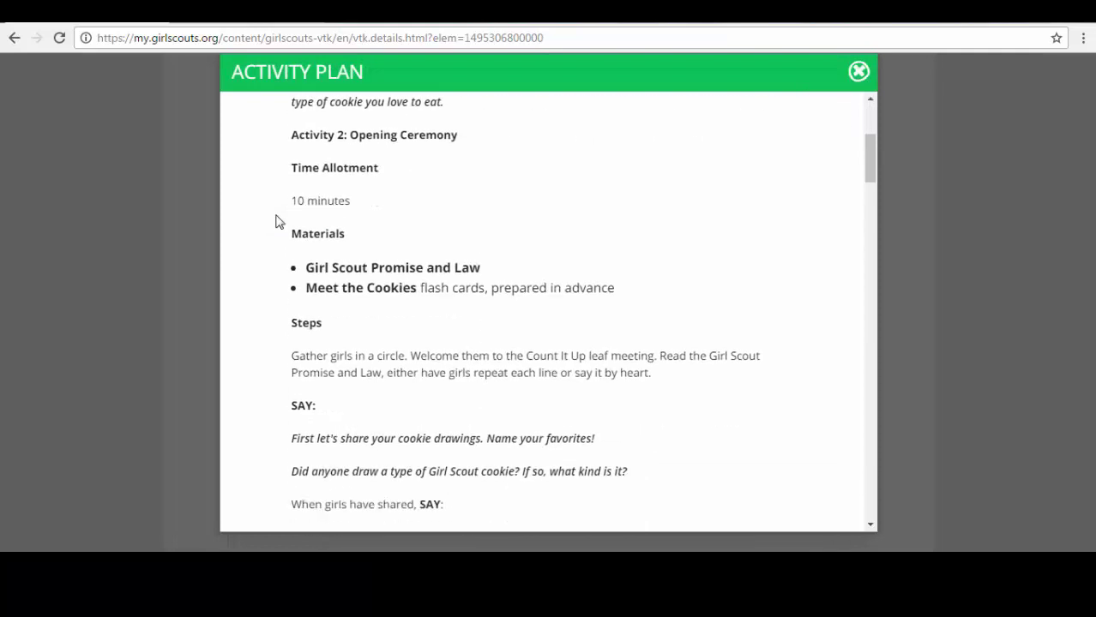
scroll(277, 221, up, 4)
scroll(277, 222, up, 3)
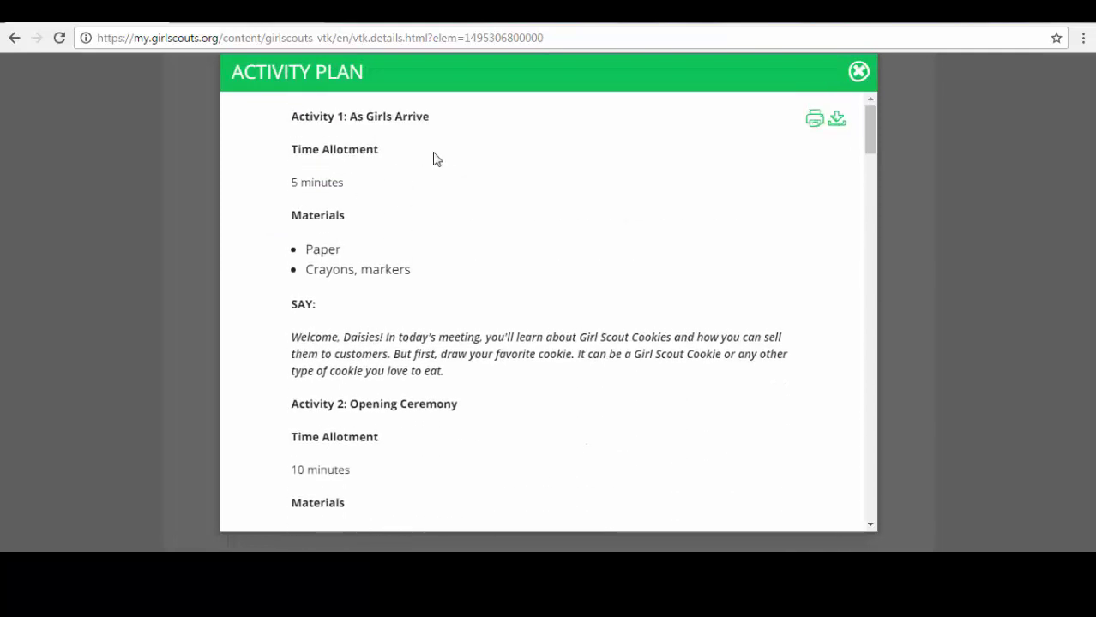
click(851, 75)
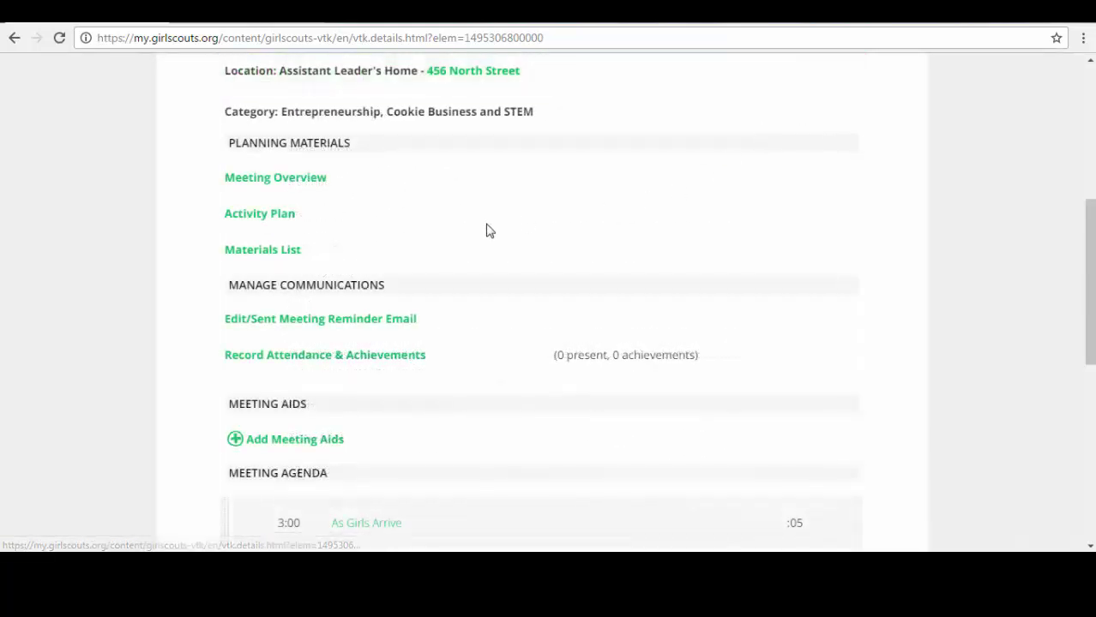
Step: Review the materials list for the Count It Up meeting's activities and close it
click(288, 257)
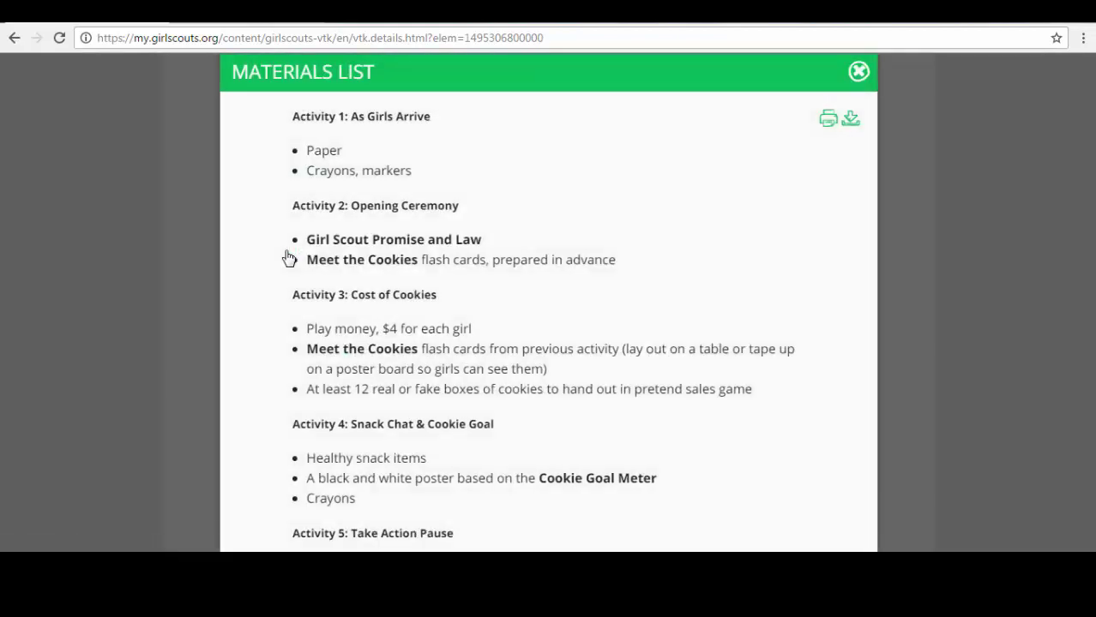
scroll(288, 257, down, 2)
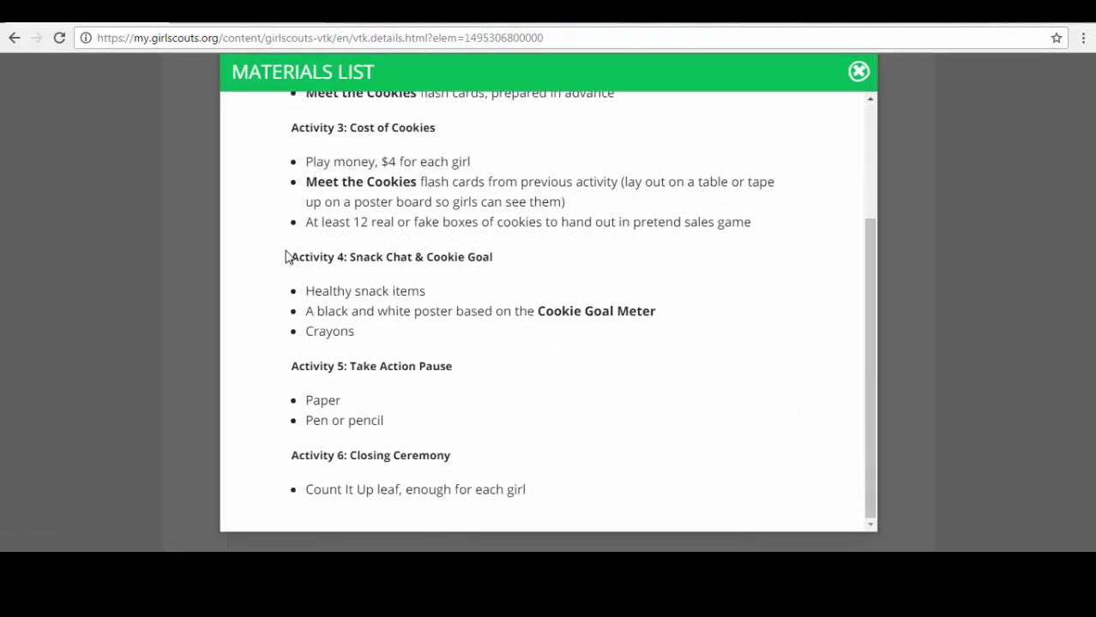
scroll(288, 257, up, 2)
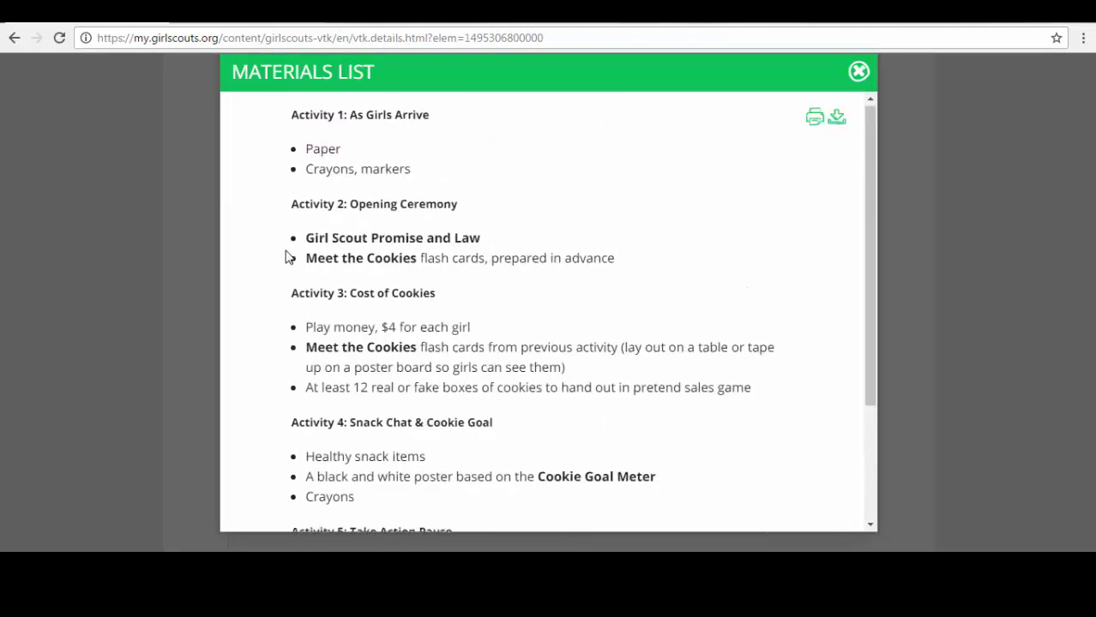
click(859, 73)
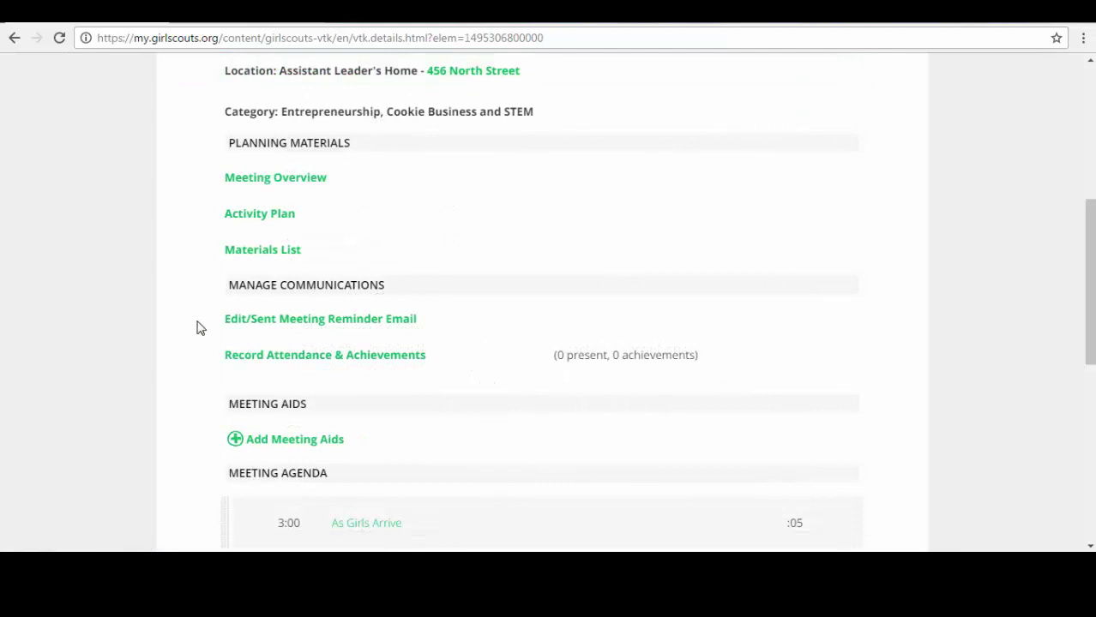
Step: Read through the reminder email for the Count It Up meeting, including its recipients, subject and message, and close it unsent
scroll(198, 326, down, 2)
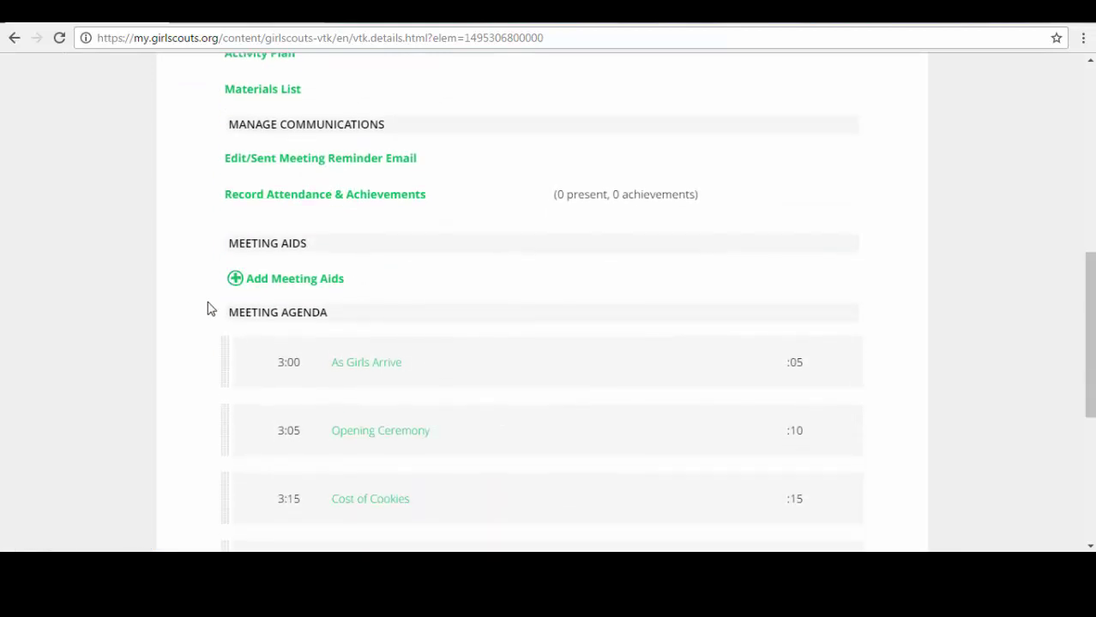
click(327, 166)
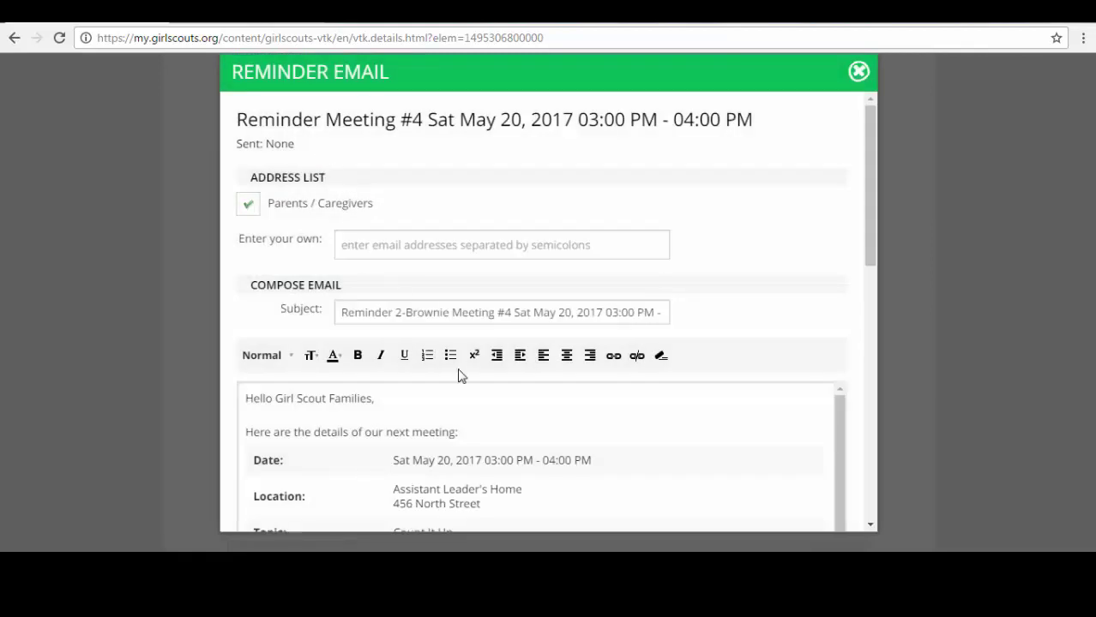
scroll(746, 307, down, 1)
scroll(731, 366, down, 1)
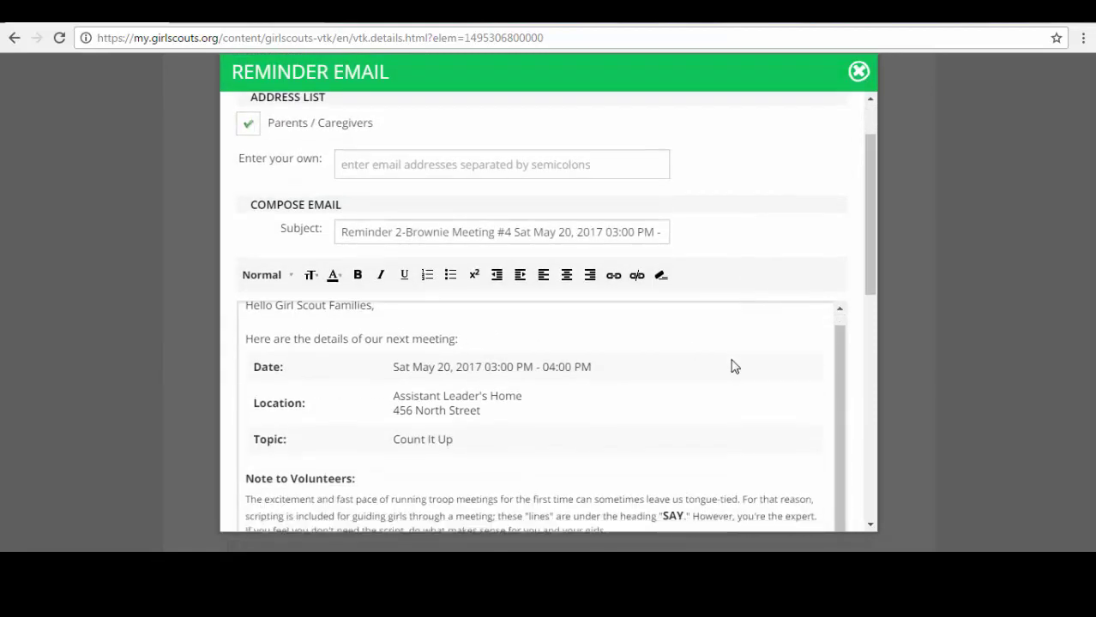
scroll(731, 366, down, 4)
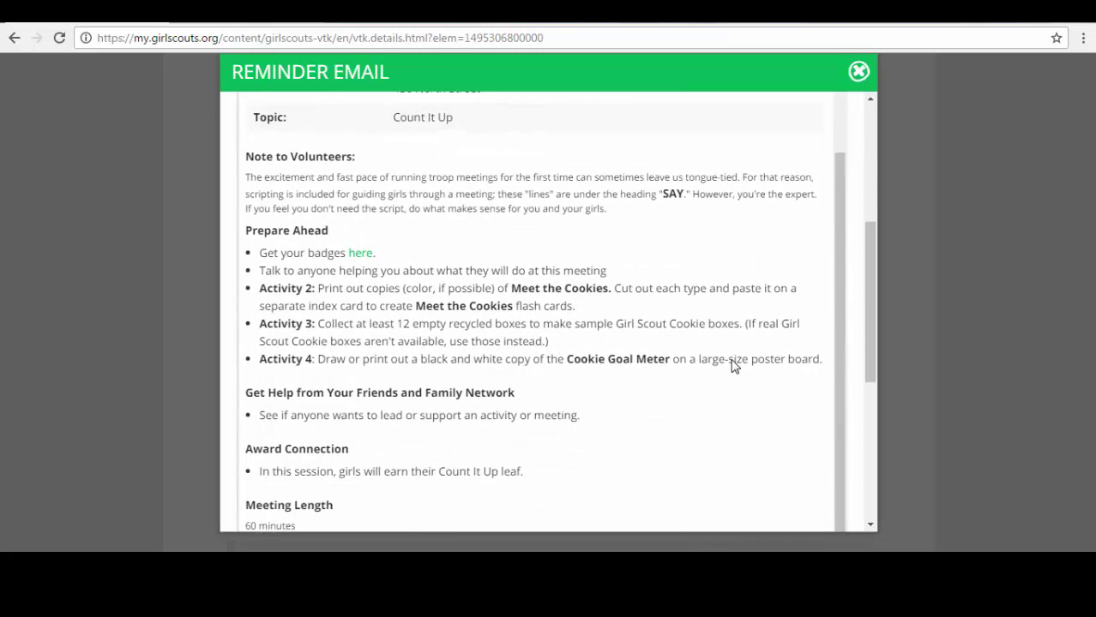
scroll(731, 367, down, 1)
scroll(731, 366, down, 2)
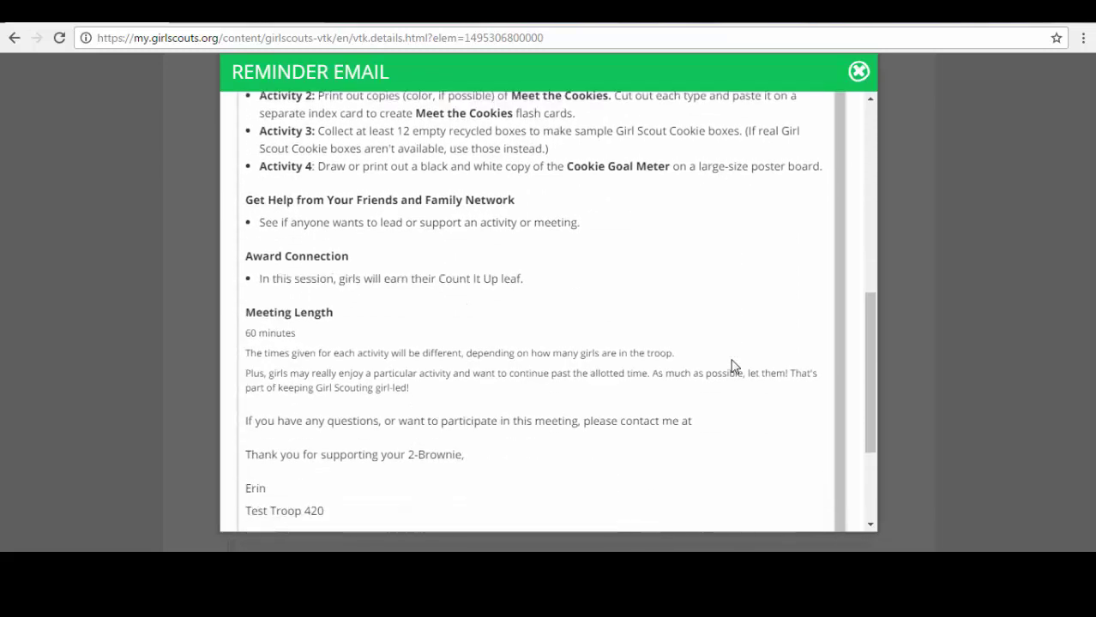
scroll(731, 366, up, 10)
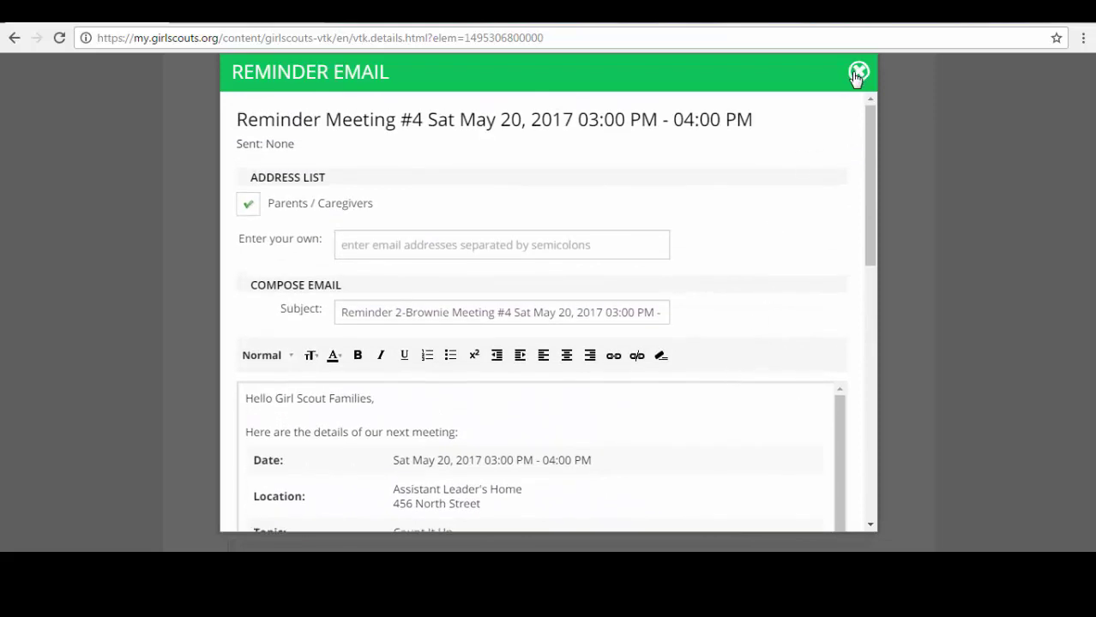
click(853, 74)
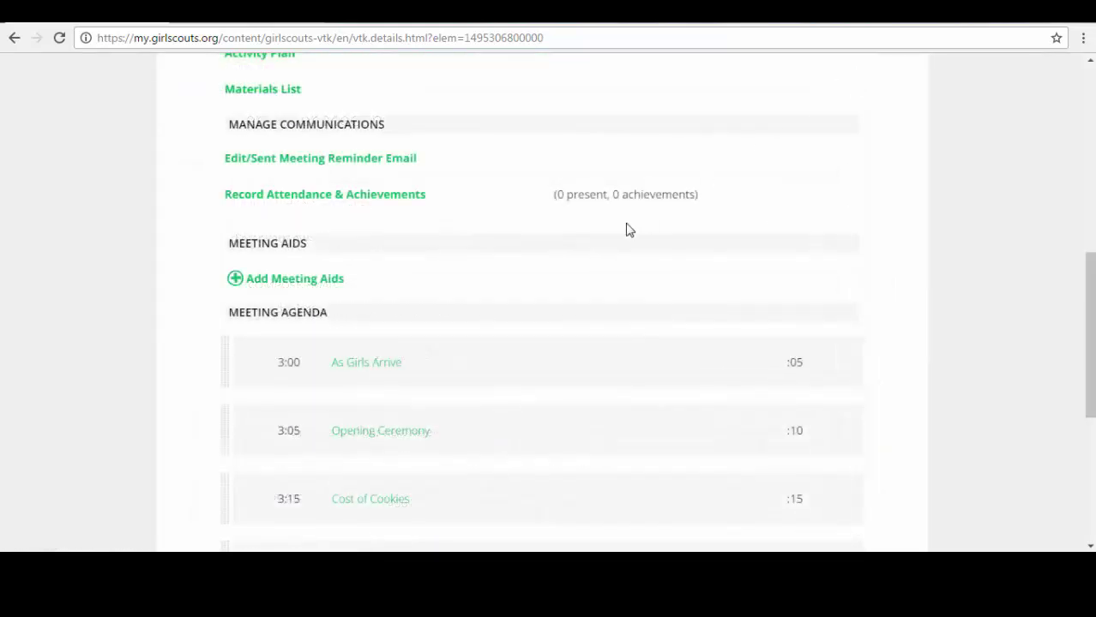
Step: Record the listed girl's attendance and earned achievement for the Count It Up meeting, and save the record
click(326, 198)
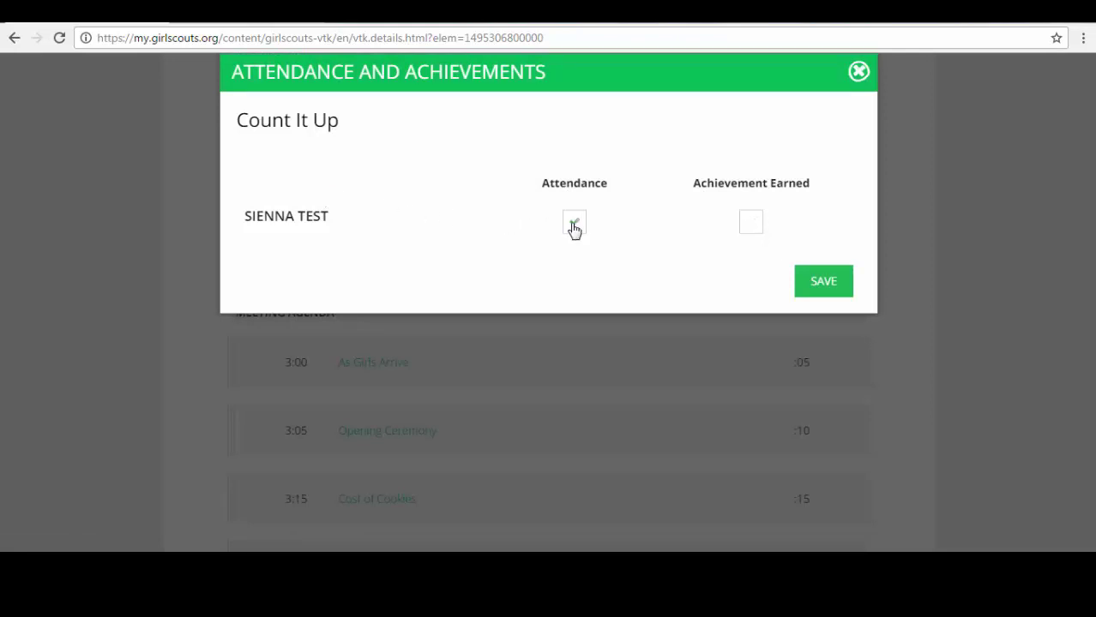
click(575, 224)
click(752, 240)
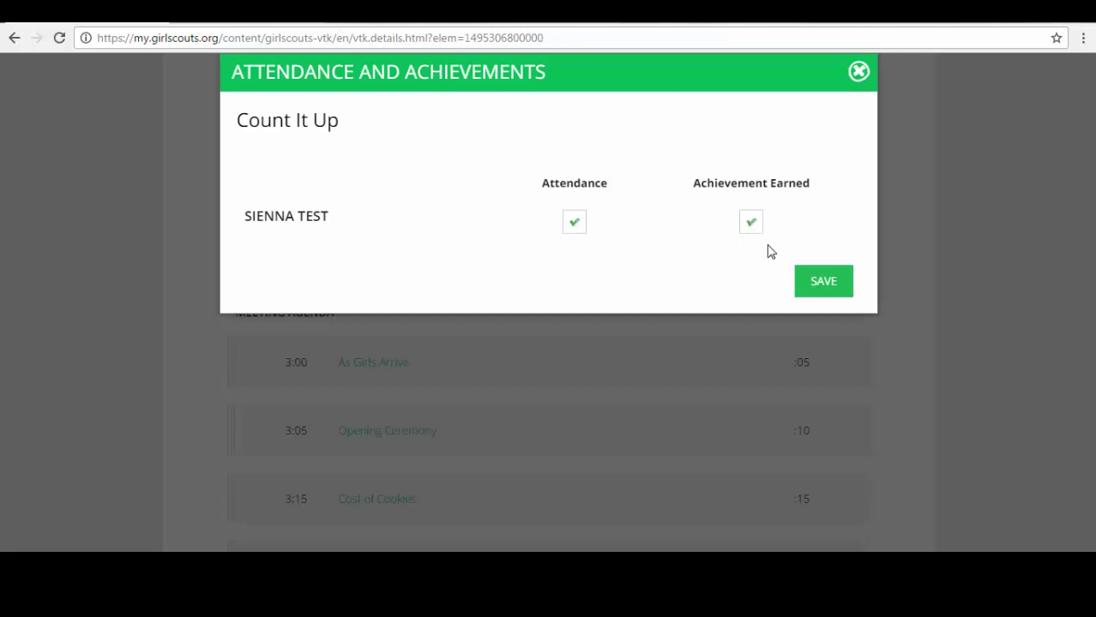
click(823, 287)
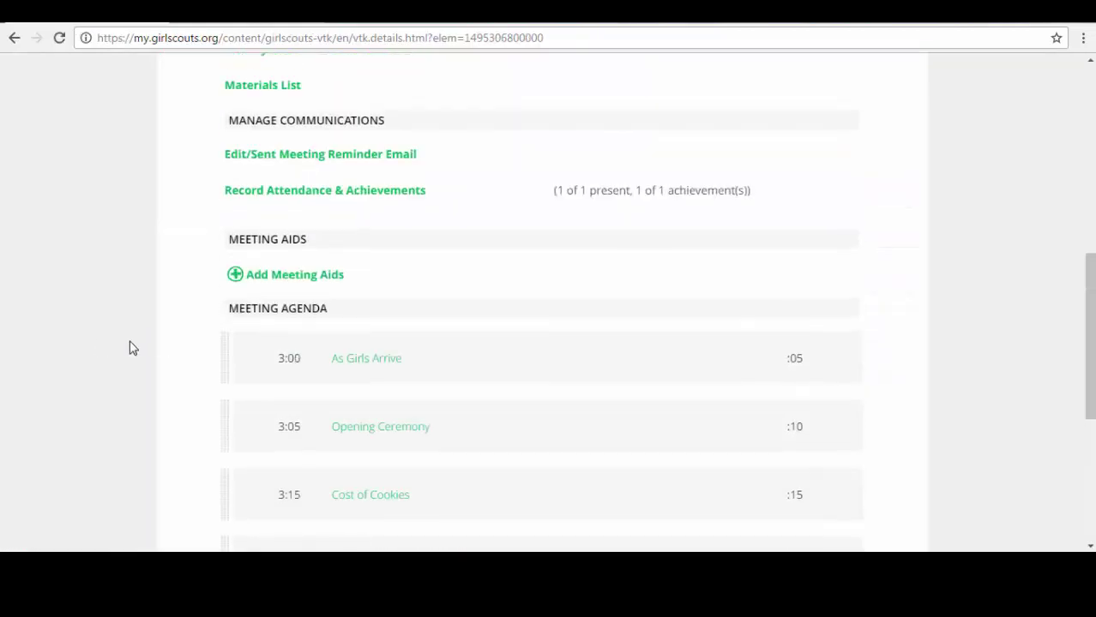
Step: Add The Brownie Smile Song to the Count It Up meeting's aids
click(287, 277)
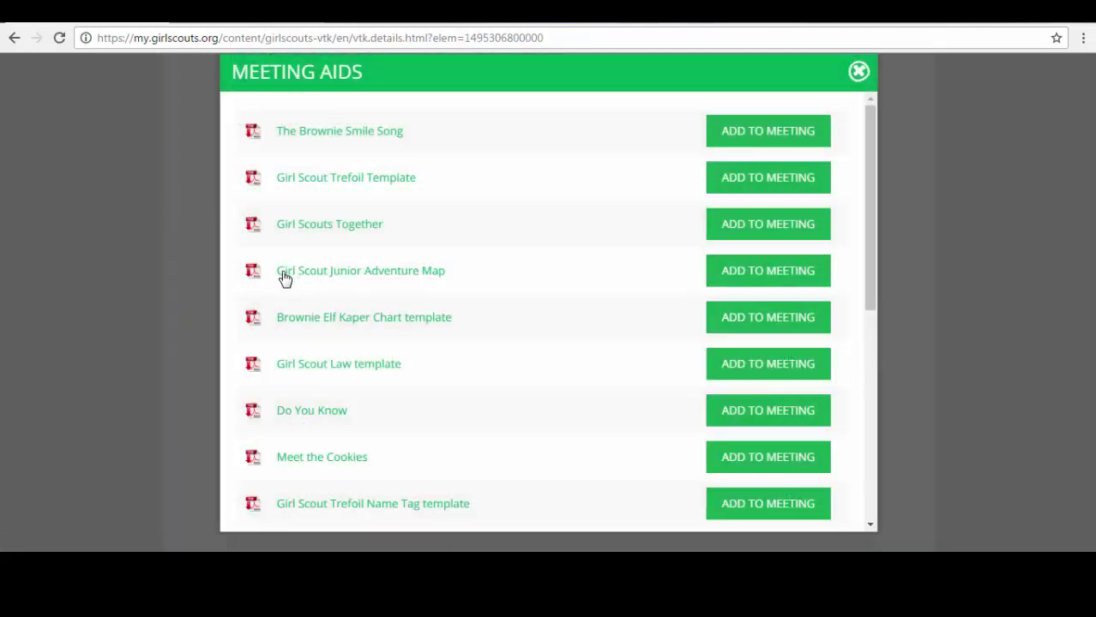
click(739, 142)
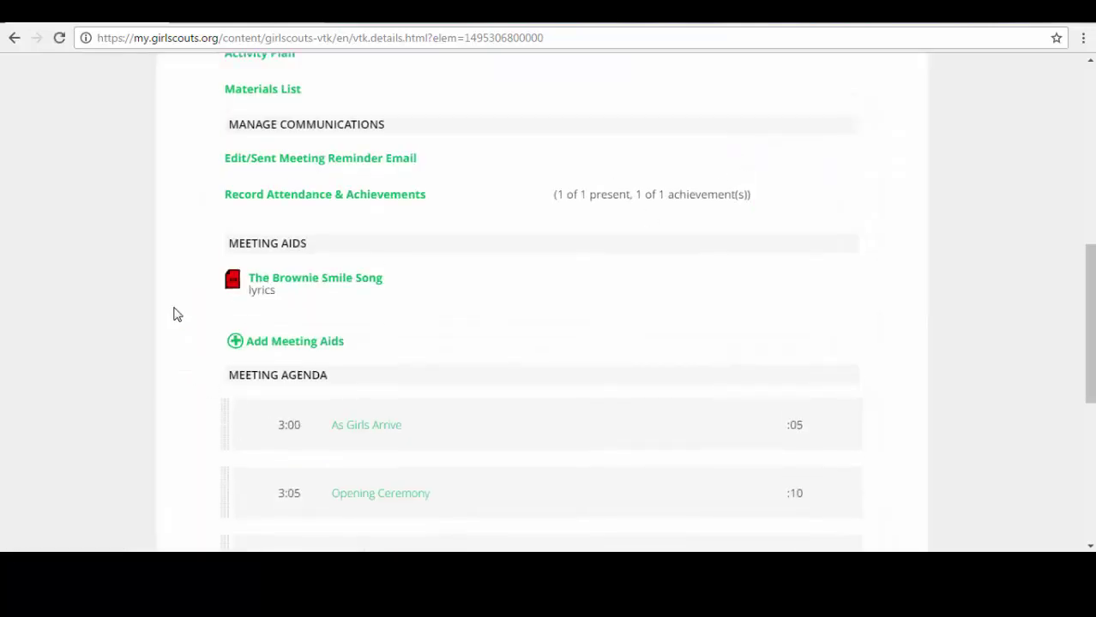
Step: Move Cost of Cookies below Snack Chat & Cookie Goal in the meeting agenda, and open a blank meeting note
scroll(174, 314, down, 3)
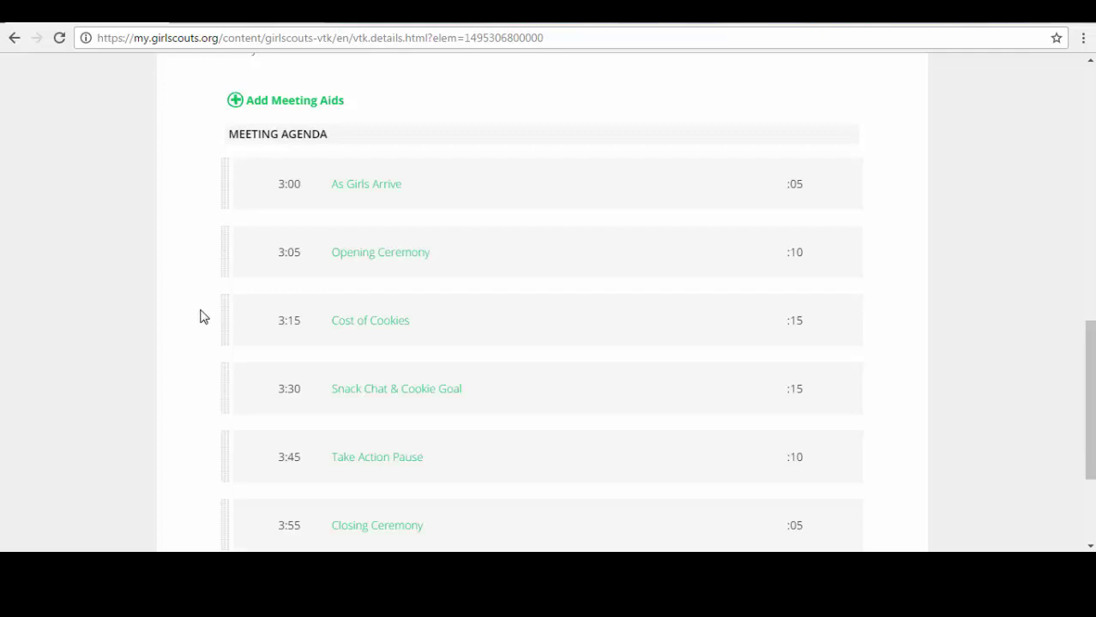
drag(222, 313, 222, 422)
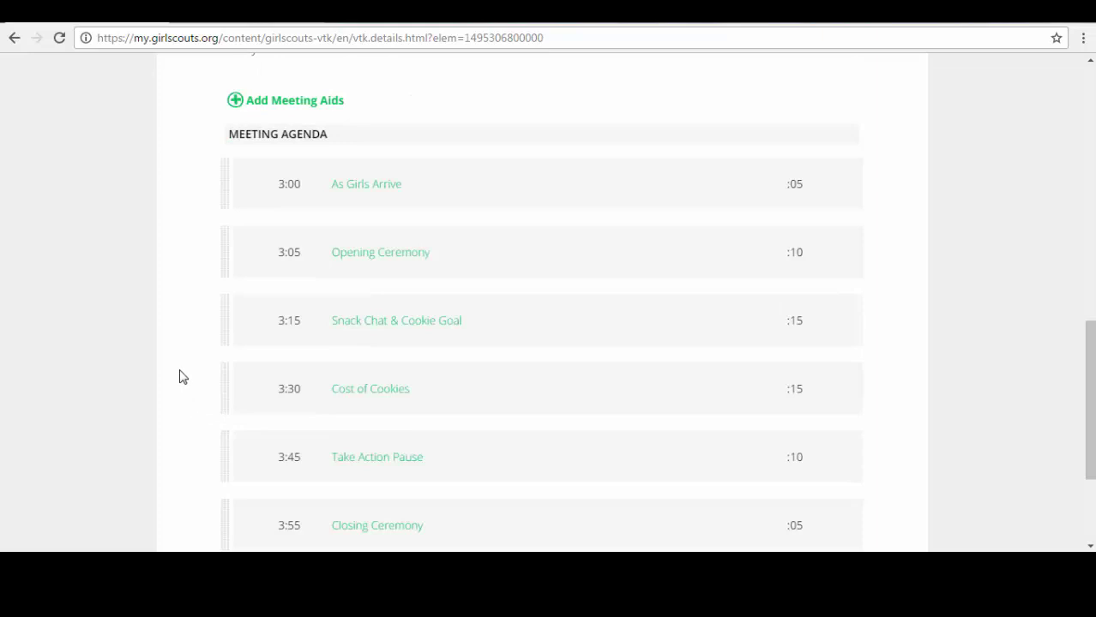
scroll(182, 377, down, 2)
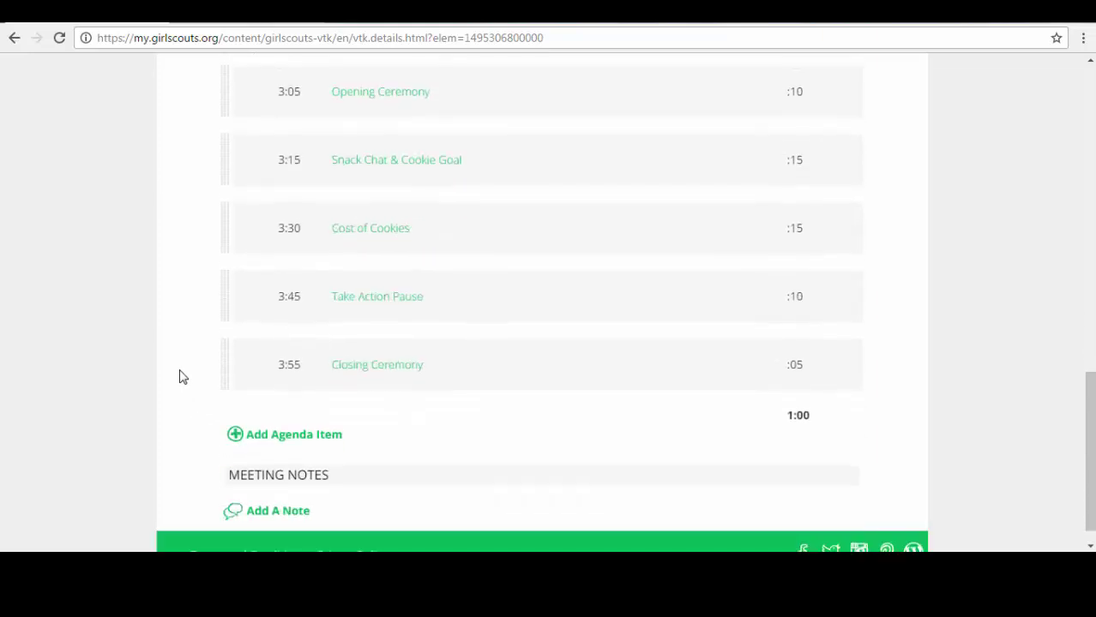
click(265, 513)
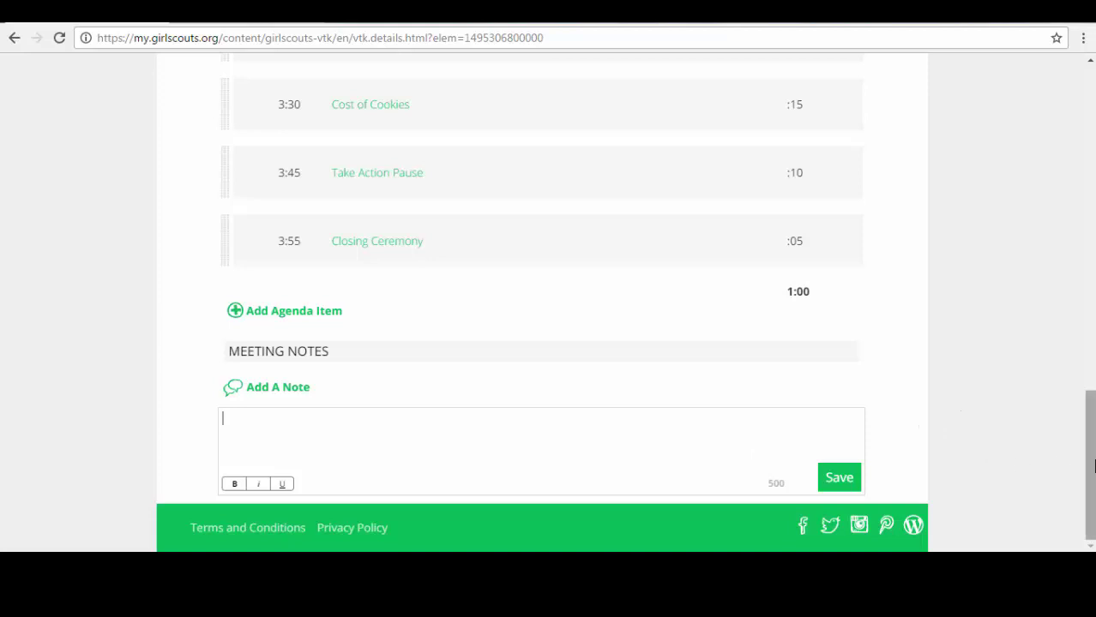
Step: Look through the meeting's print choices, Agenda, Meeting Overview, Activity Plan and Material List, and cancel without printing
drag(1091, 466, 1091, 142)
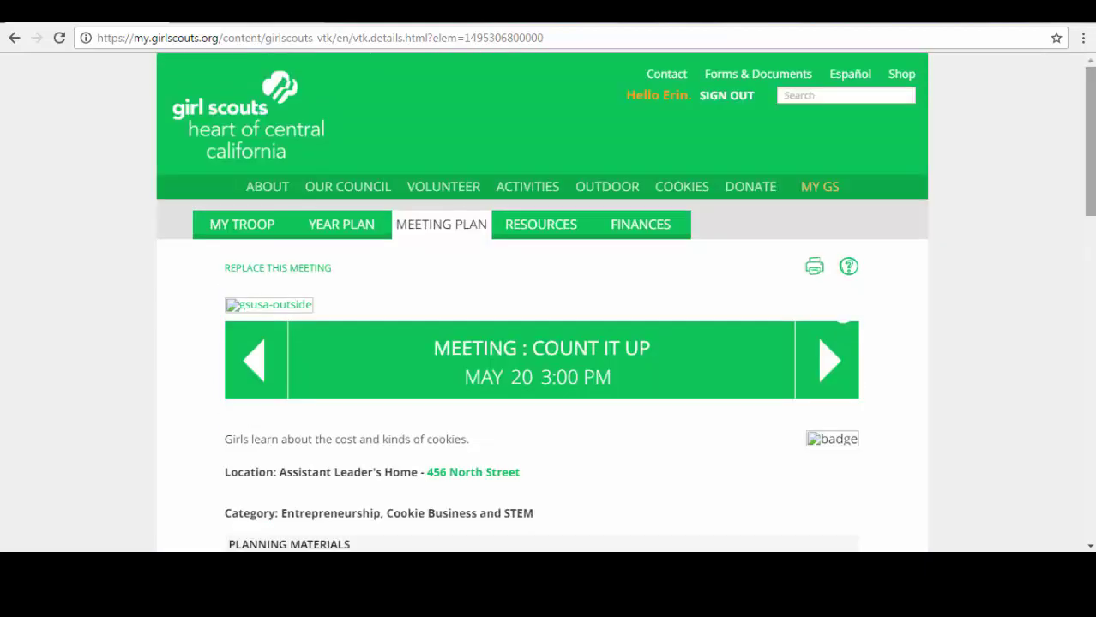
click(814, 269)
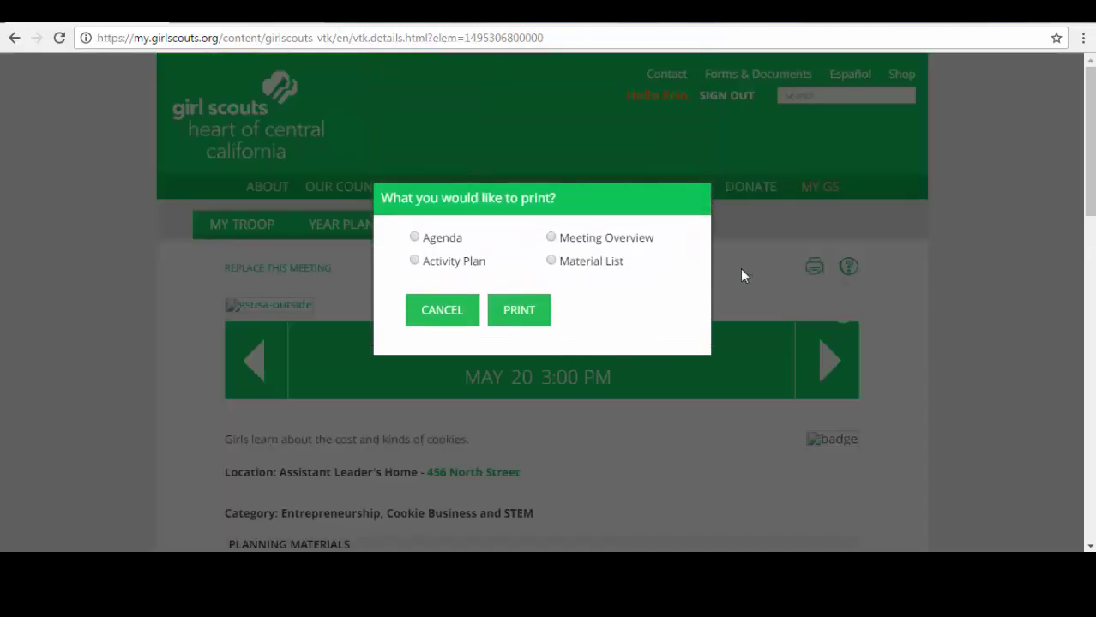
click(414, 239)
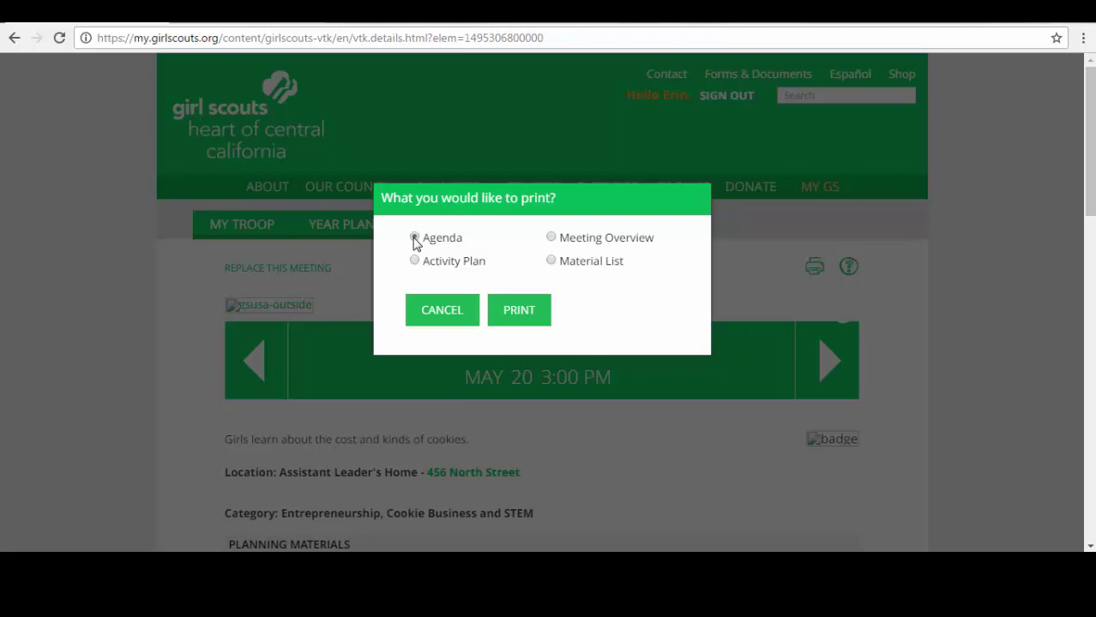
click(551, 237)
click(414, 262)
click(551, 261)
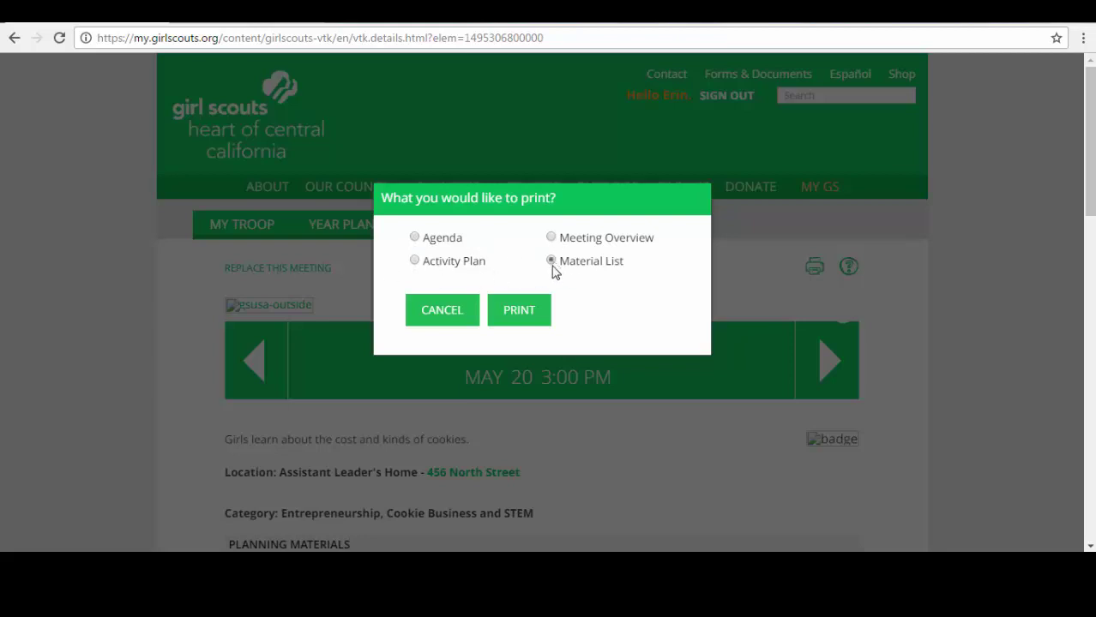
click(456, 314)
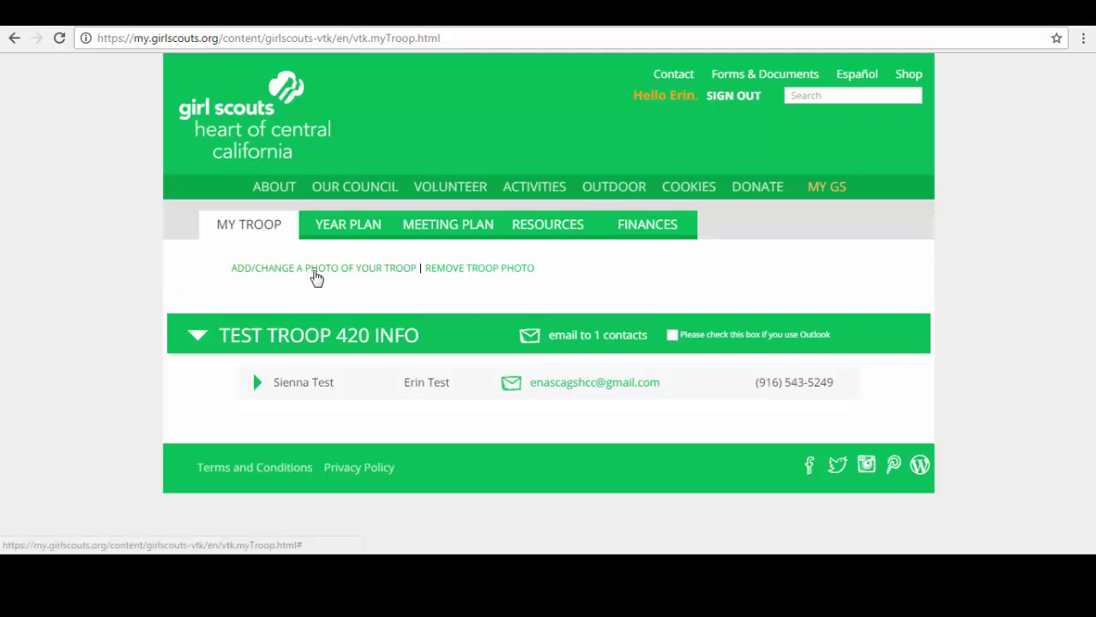
Step: Check the upload options for the troop photo on the troop page, close them, and view the listed girl's details
click(316, 268)
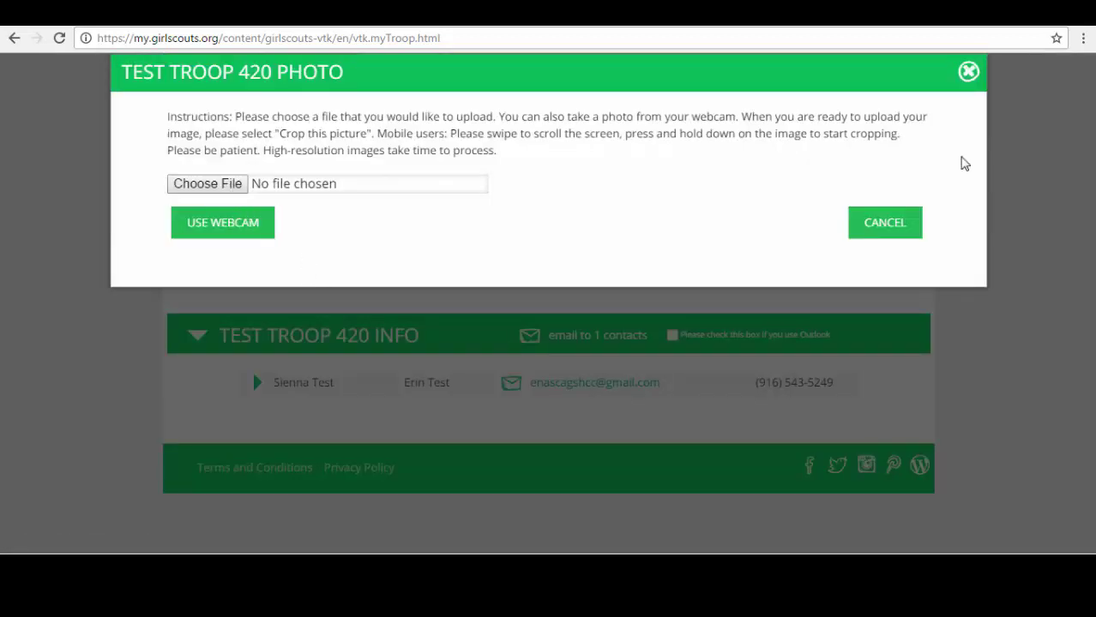
click(968, 72)
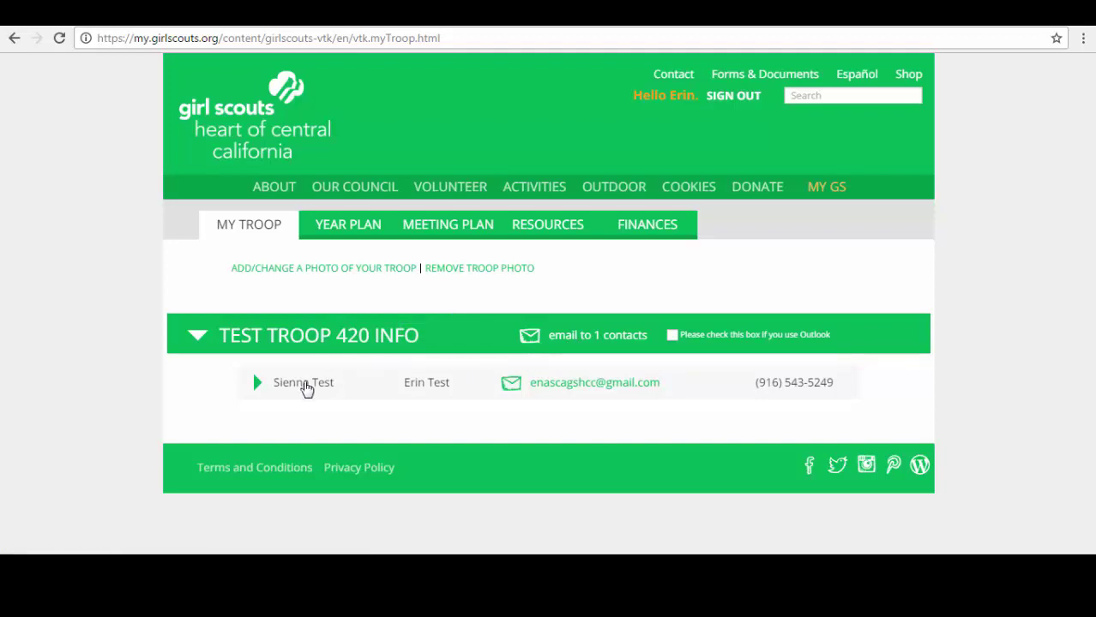
click(306, 385)
scroll(201, 413, down, 2)
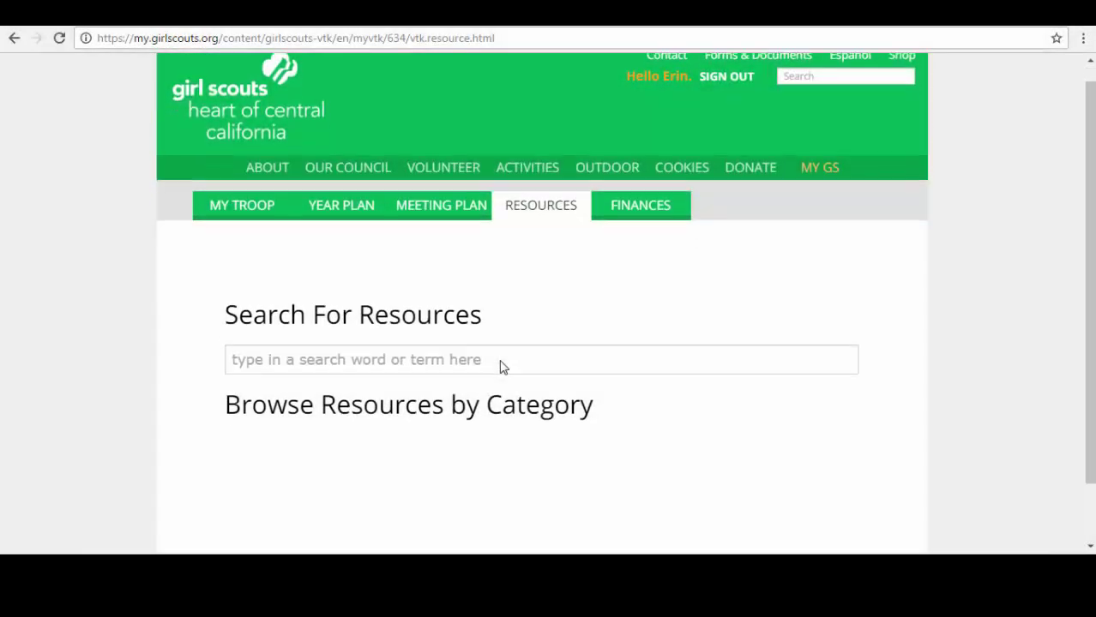
Step: Search the toolkit's resources for "journey"
scroll(501, 365, down, 1)
click(504, 299)
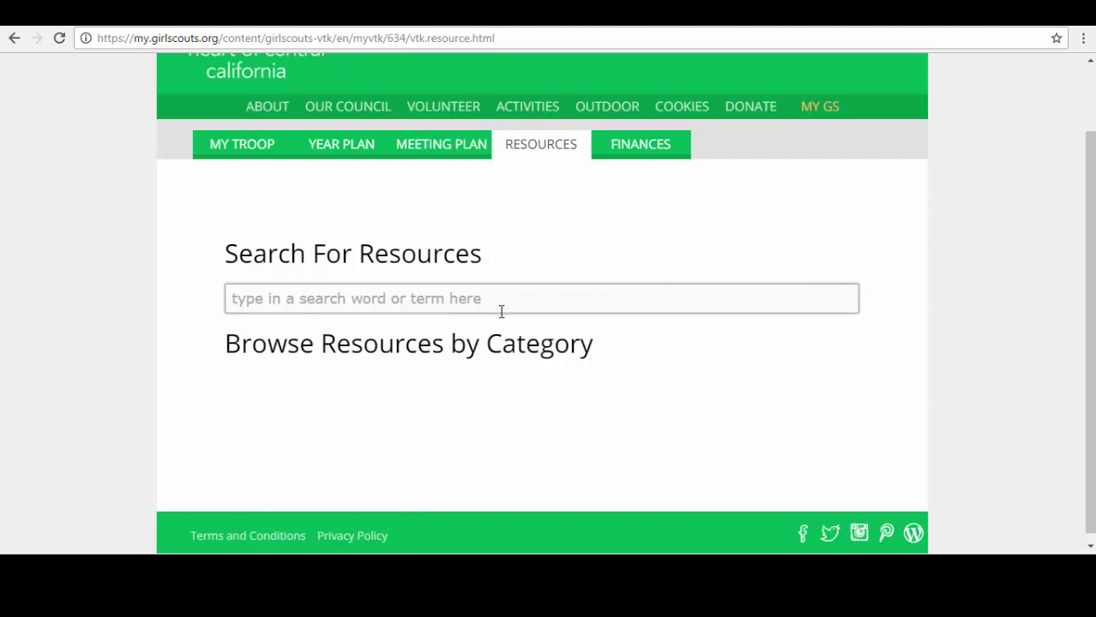
text(journey)
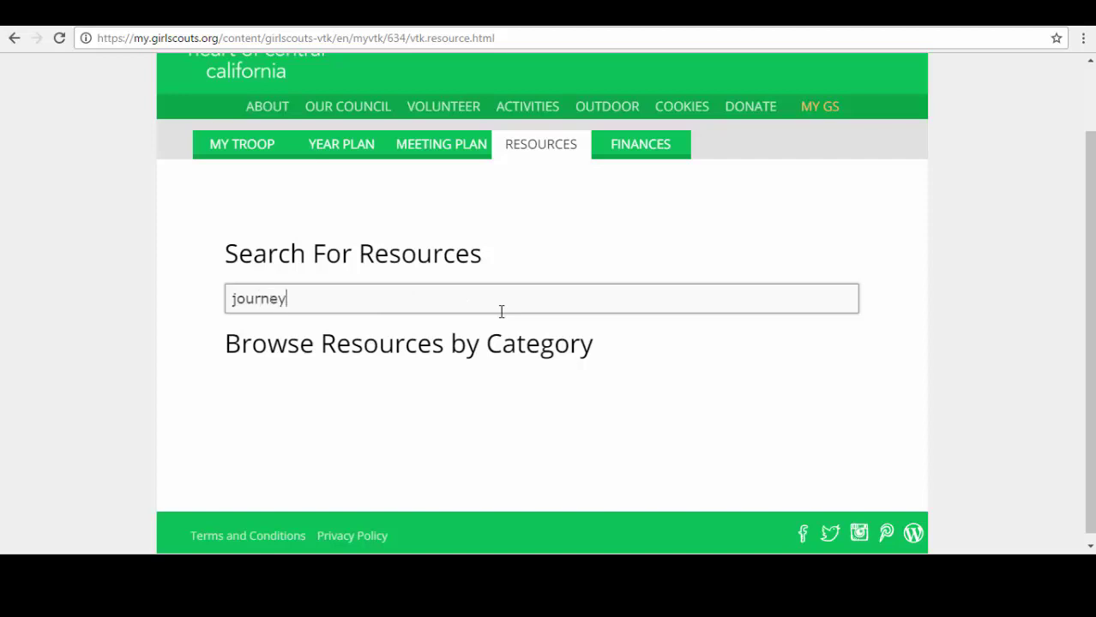
key(Return)
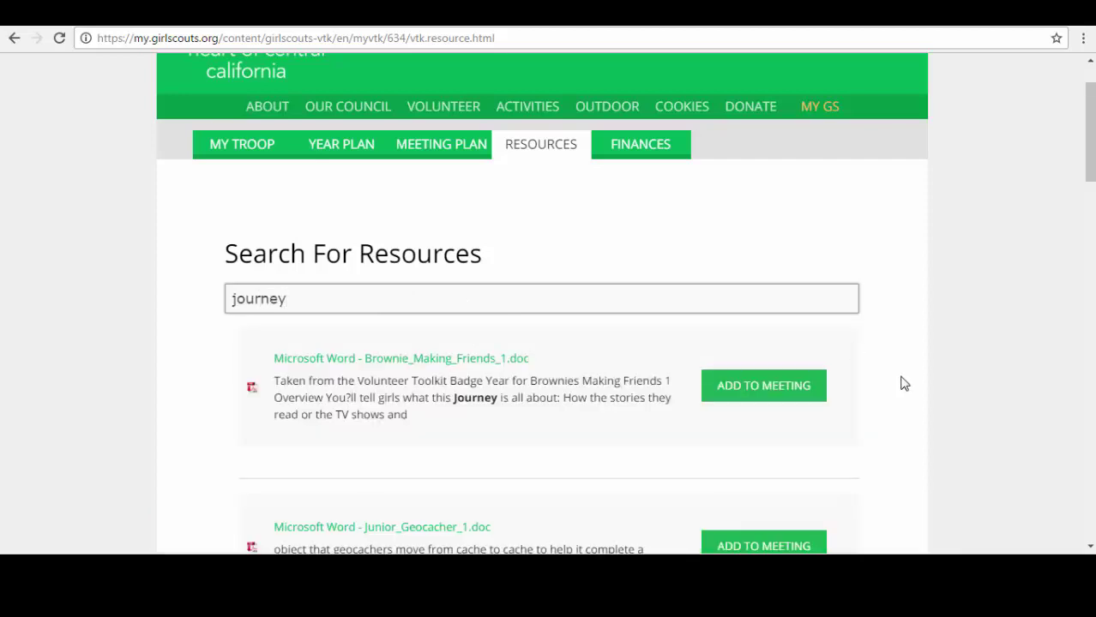
Step: Look through the resources found for "journey", and open the troop's finances page
scroll(903, 382, down, 4)
scroll(903, 383, down, 2)
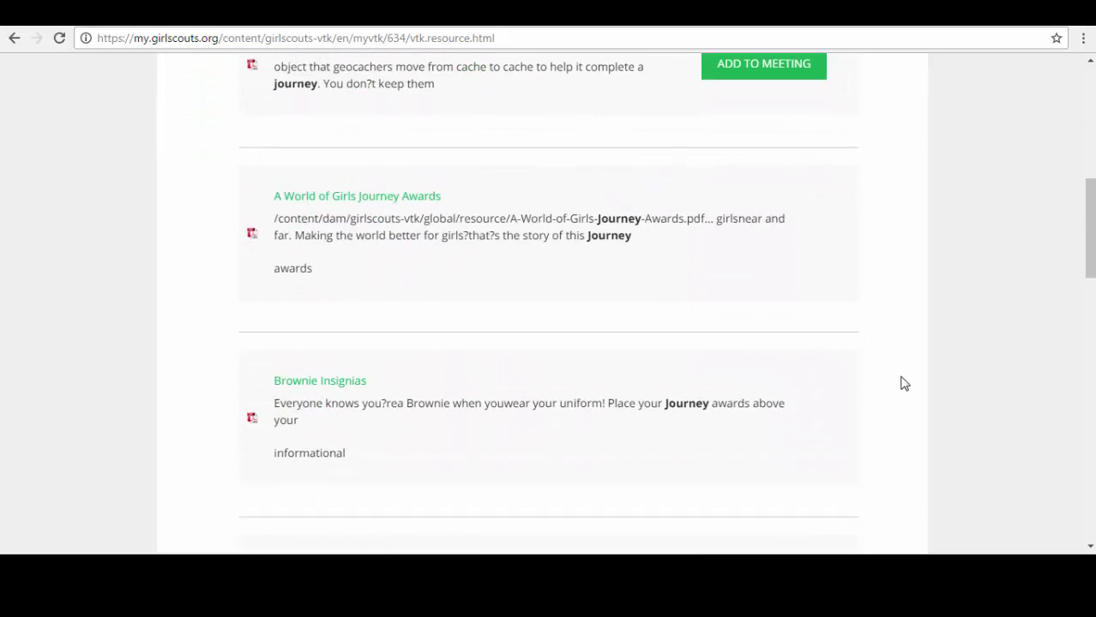
scroll(903, 383, down, 3)
scroll(903, 382, down, 4)
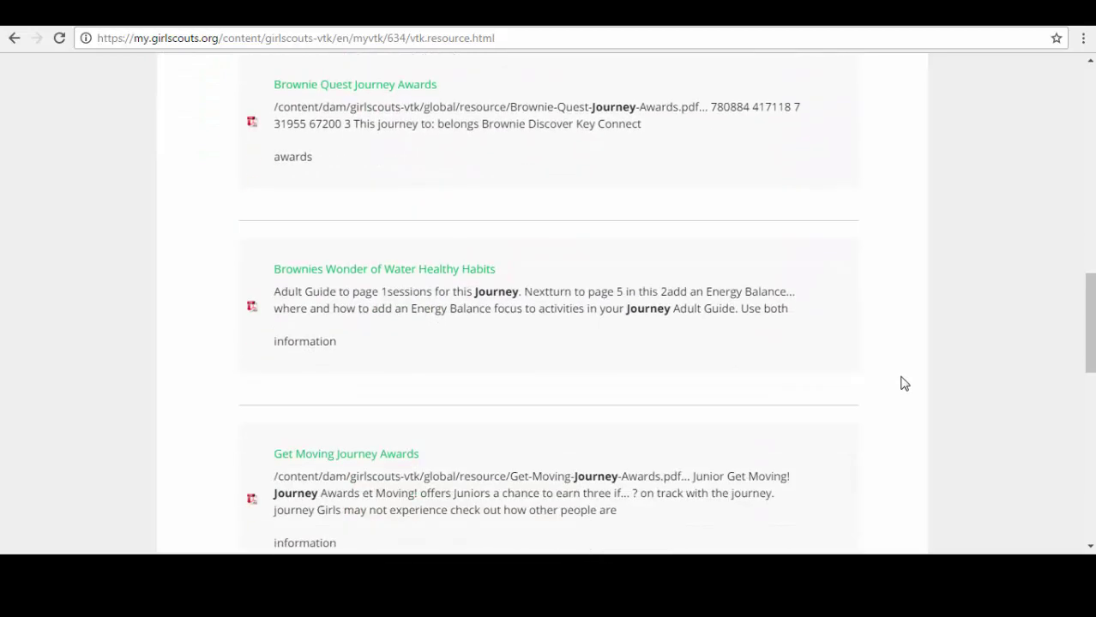
scroll(900, 384, up, 8)
scroll(901, 385, up, 6)
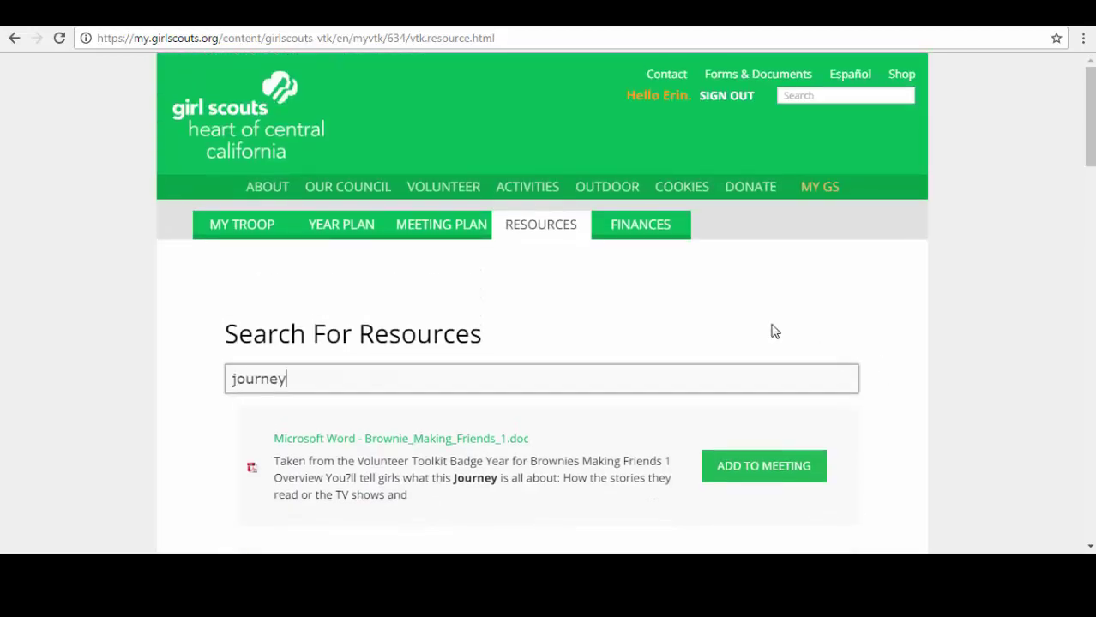
click(656, 237)
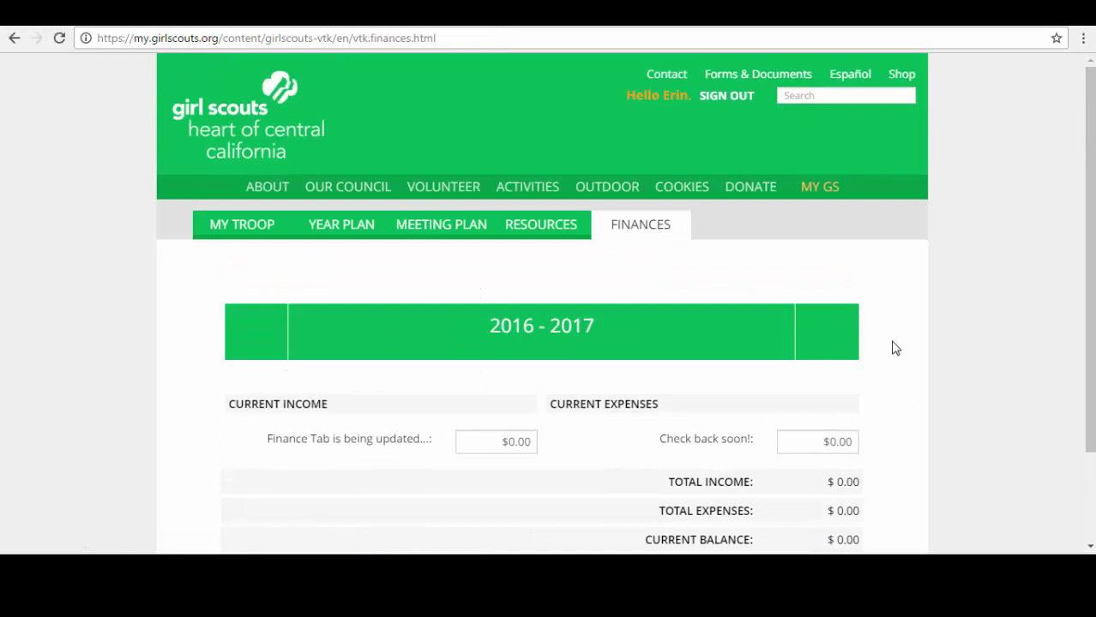